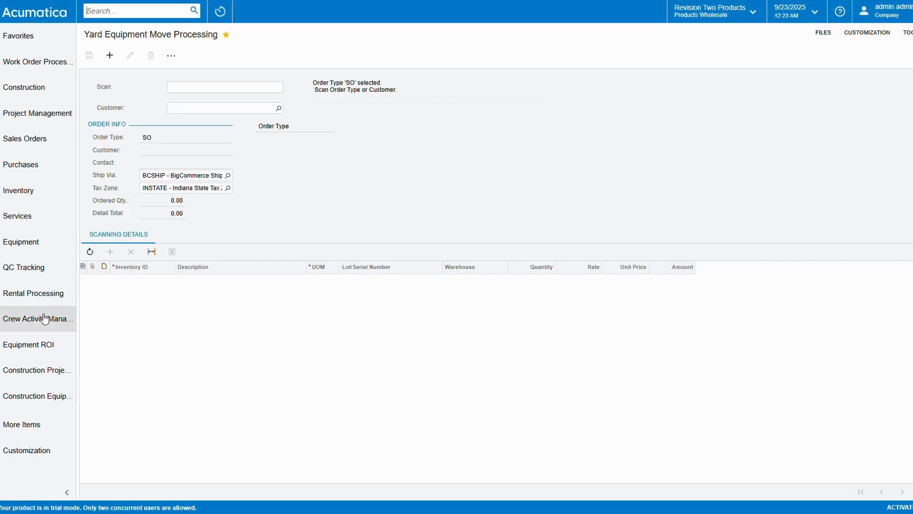
Step: Open the SO order type from the sales order preferences and examine its general settings, including field services integration
{"action": "left_click", "coordinate": [42, 139]}
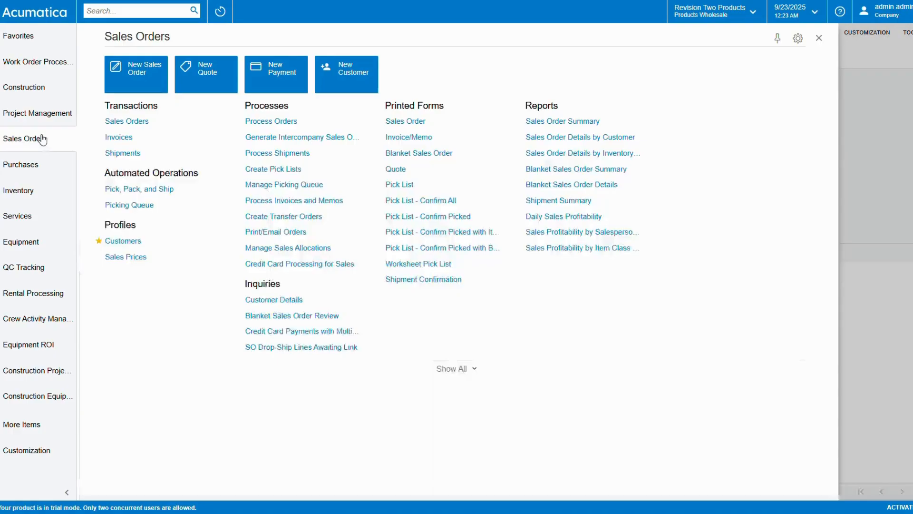
{"action": "left_click", "coordinate": [455, 370]}
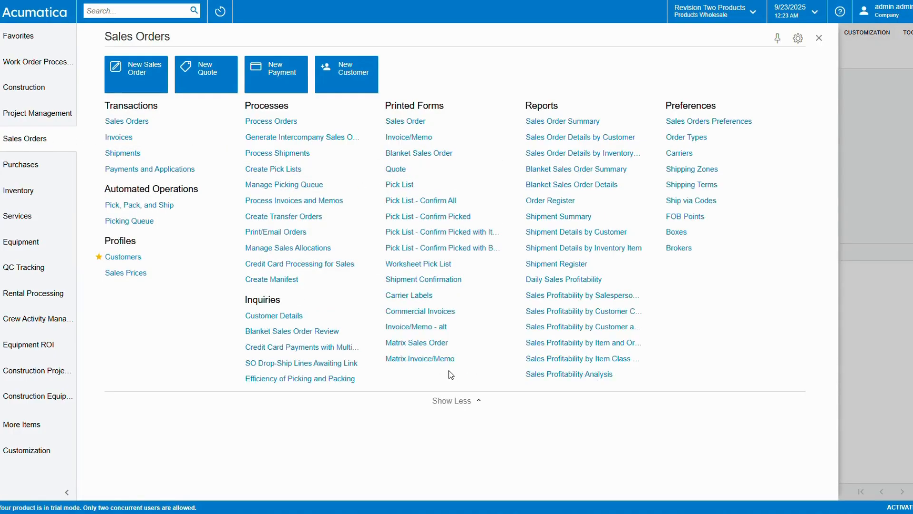
{"action": "left_click", "coordinate": [691, 159]}
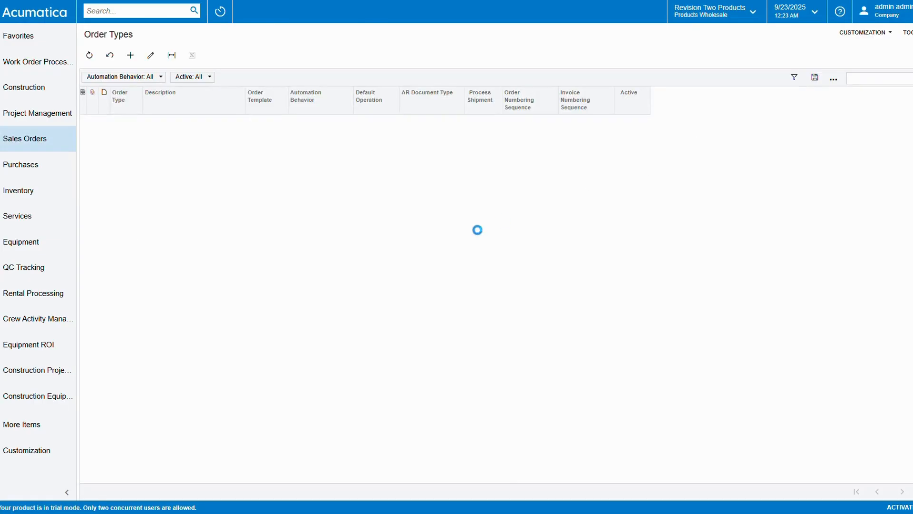
{"action": "left_click", "coordinate": [117, 435]}
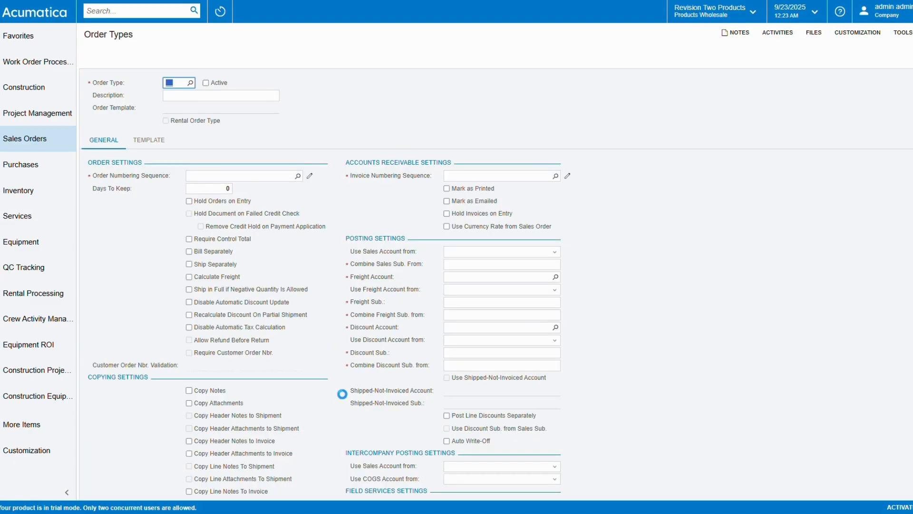
{"action": "scroll", "coordinate": [485, 370], "scroll_direction": "down", "scroll_amount": 1}
{"action": "scroll", "coordinate": [463, 463], "scroll_direction": "down", "scroll_amount": 1}
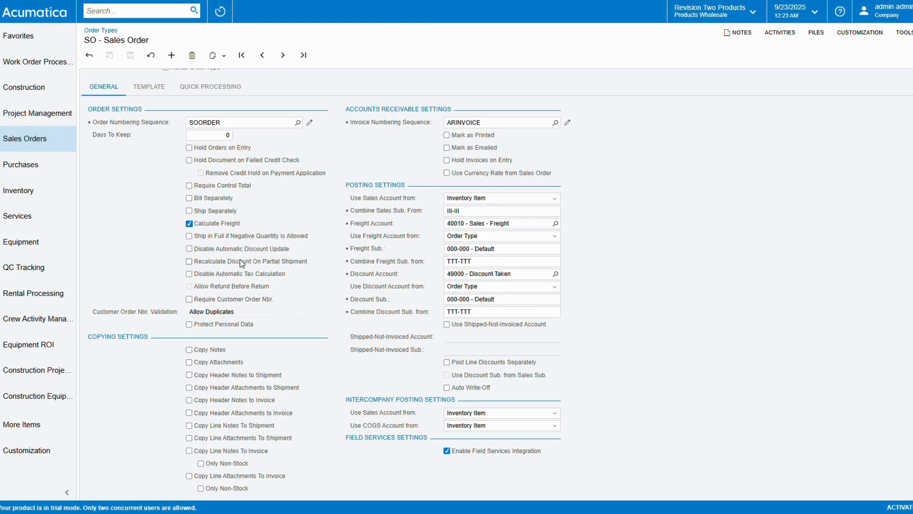
Step: Create a new sales order of type SO for the customer Alta Ace
{"action": "left_click", "coordinate": [20, 138]}
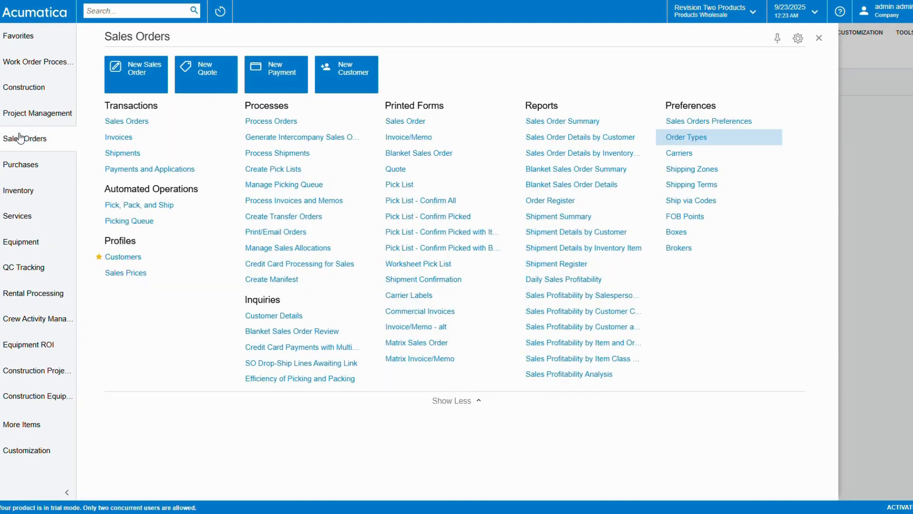
{"action": "left_click", "coordinate": [140, 137]}
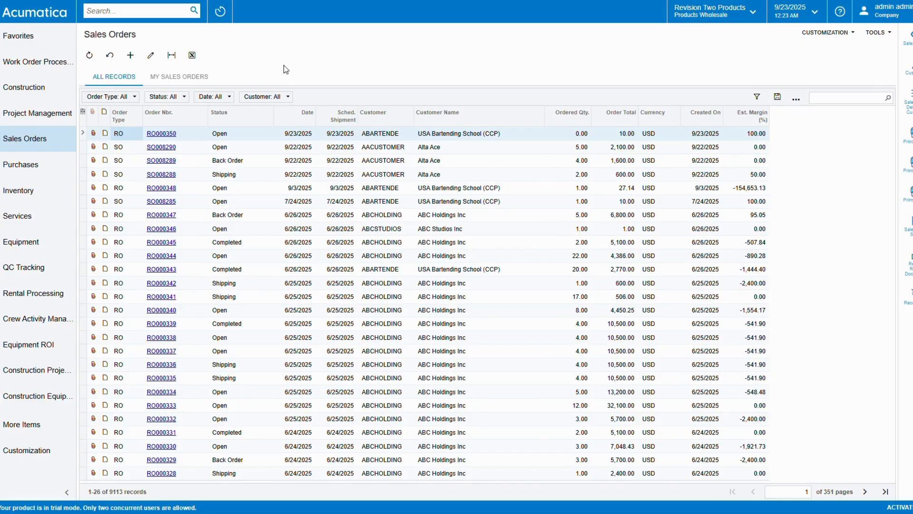
{"action": "left_click", "coordinate": [148, 60]}
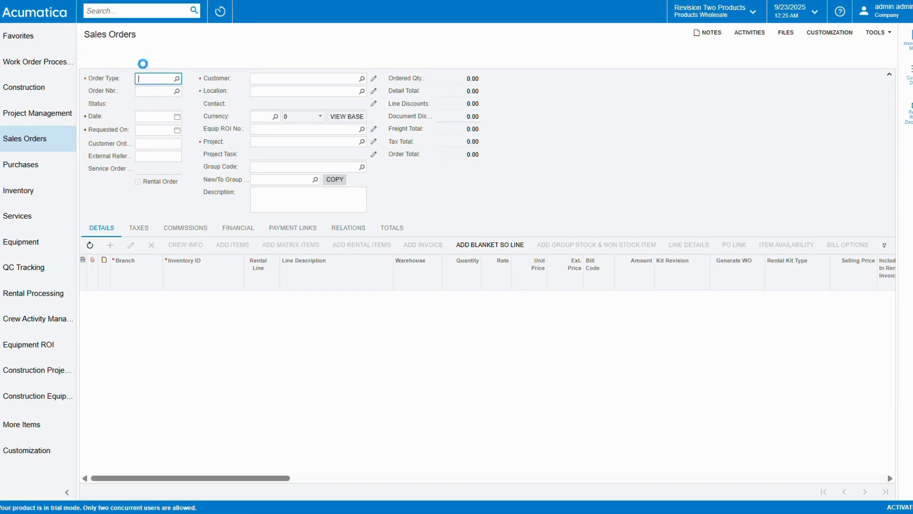
{"action": "type", "text": "so"}
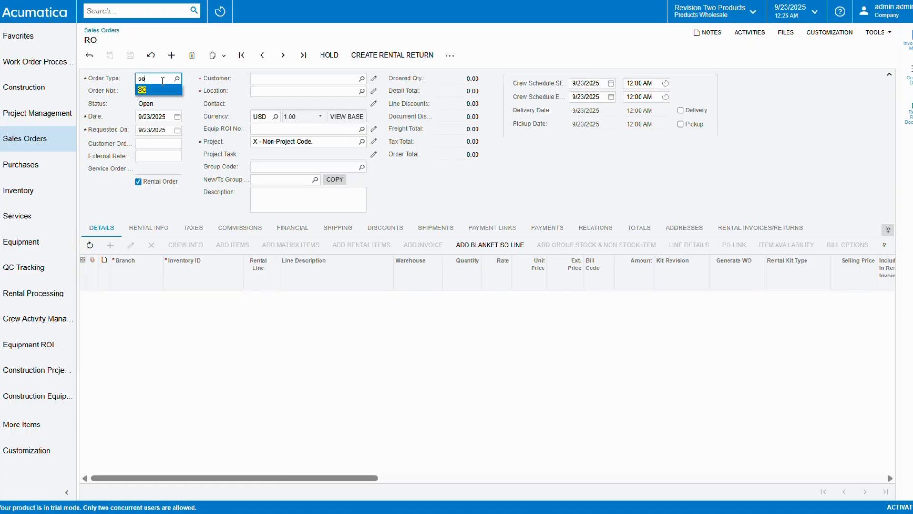
{"action": "left_click", "coordinate": [160, 89]}
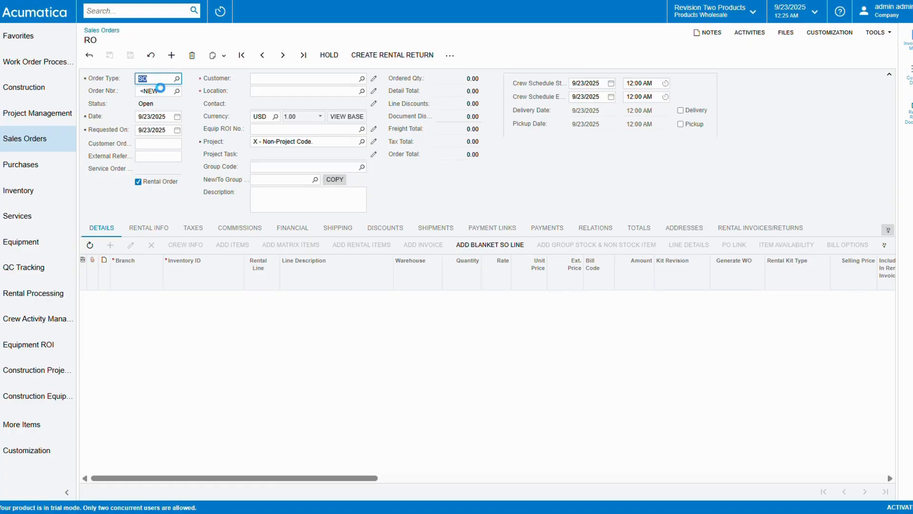
{"action": "left_click", "coordinate": [320, 79]}
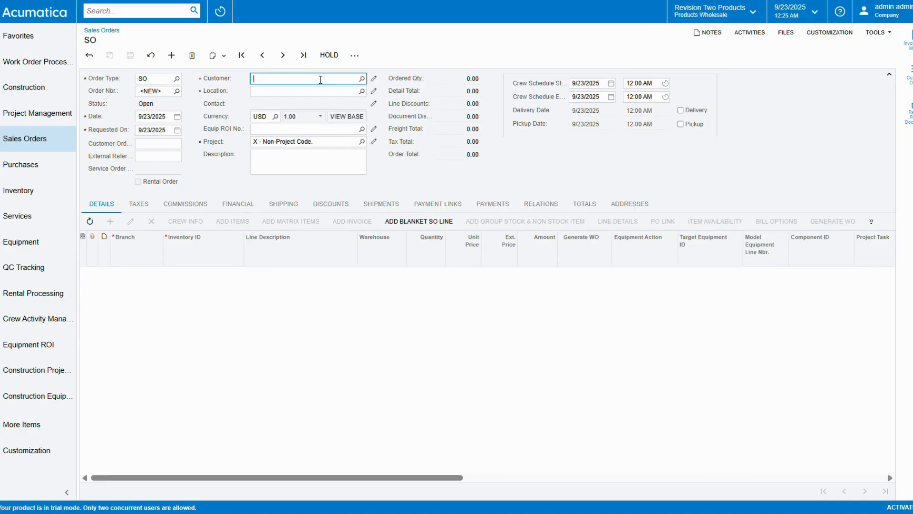
{"action": "type", "text": "aa"}
{"action": "left_click", "coordinate": [305, 88]}
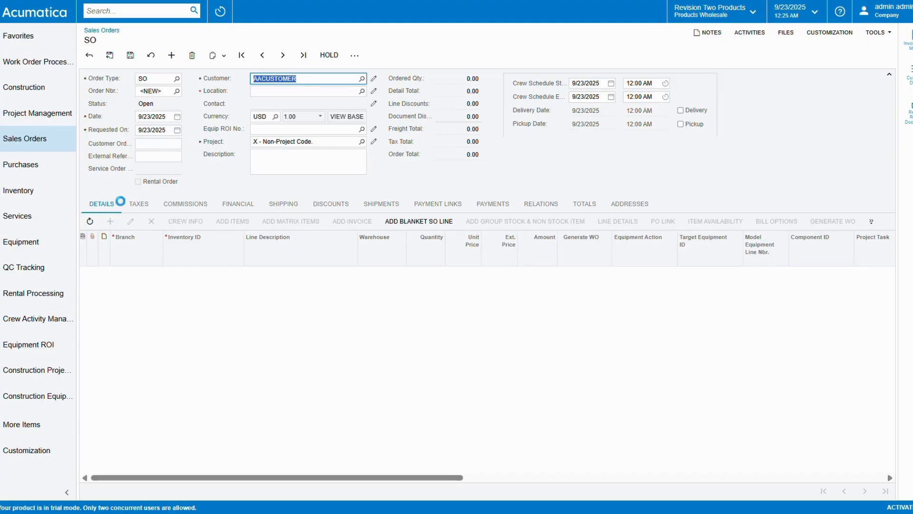
Step: Add an order line for inventory item AACOMPUT01 with a quantity of 3
{"action": "left_click", "coordinate": [110, 221]}
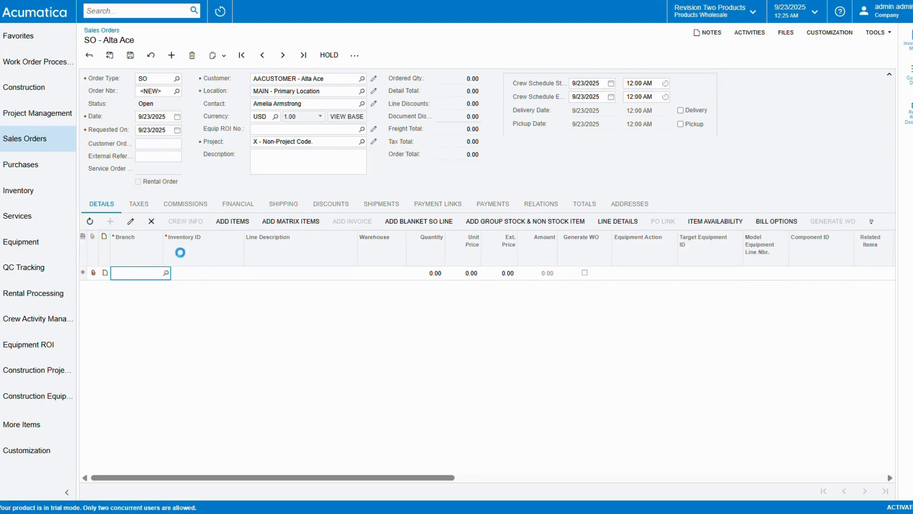
{"action": "left_click", "coordinate": [207, 271]}
{"action": "type", "text": "aa"}
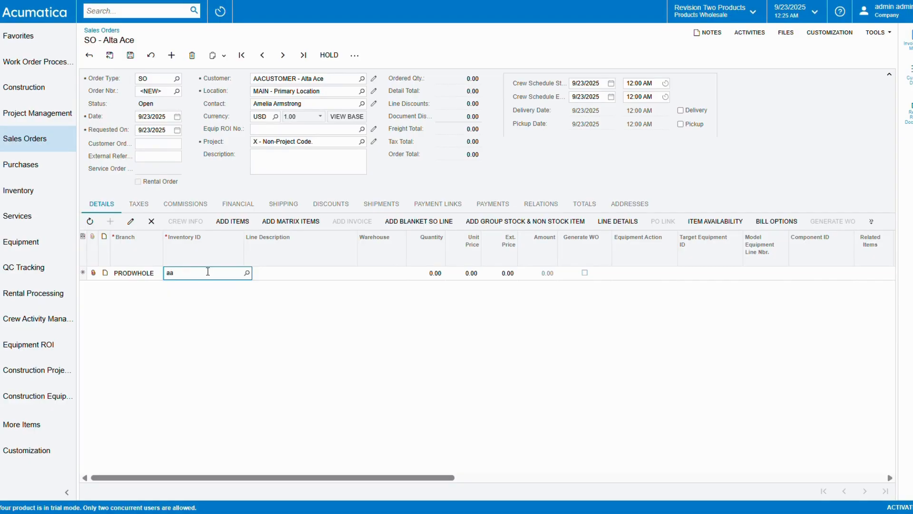
{"action": "left_click", "coordinate": [207, 284]}
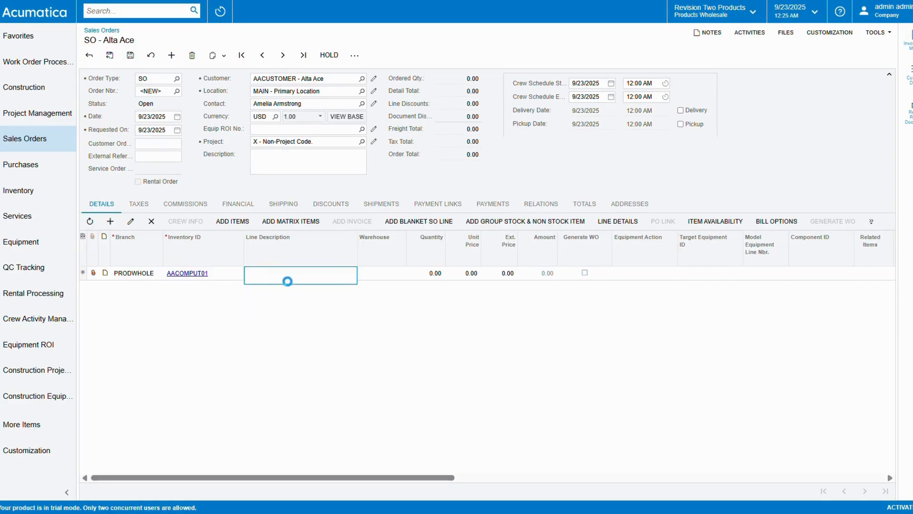
{"action": "left_click", "coordinate": [423, 273]}
{"action": "type", "text": "3"}
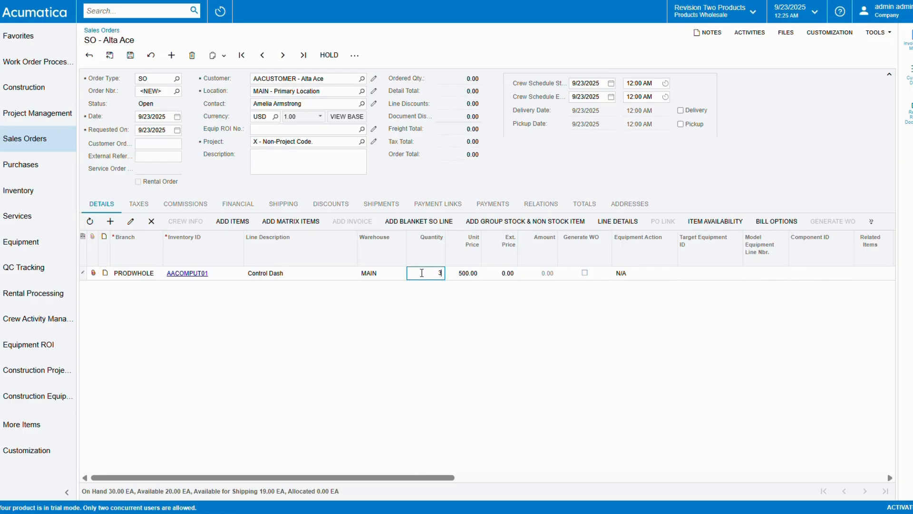
{"action": "key", "text": "Tab"}
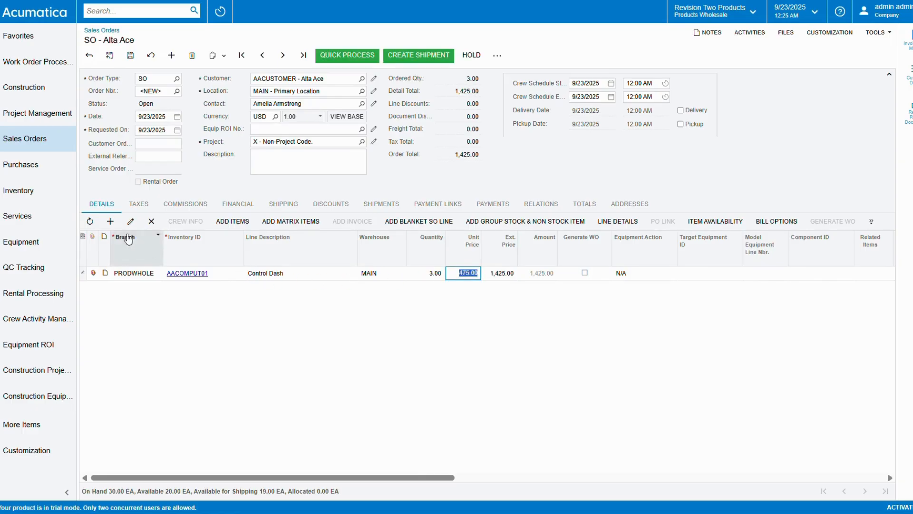
Step: Add a second order line for the service item BACKUP with a quantity of 1
{"action": "left_click", "coordinate": [110, 221]}
{"action": "left_click", "coordinate": [209, 286]}
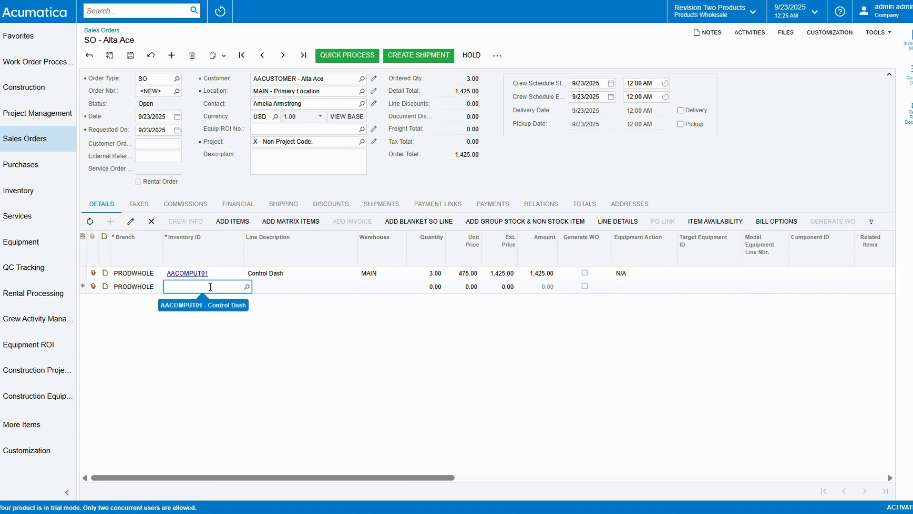
{"action": "type", "text": "b"}
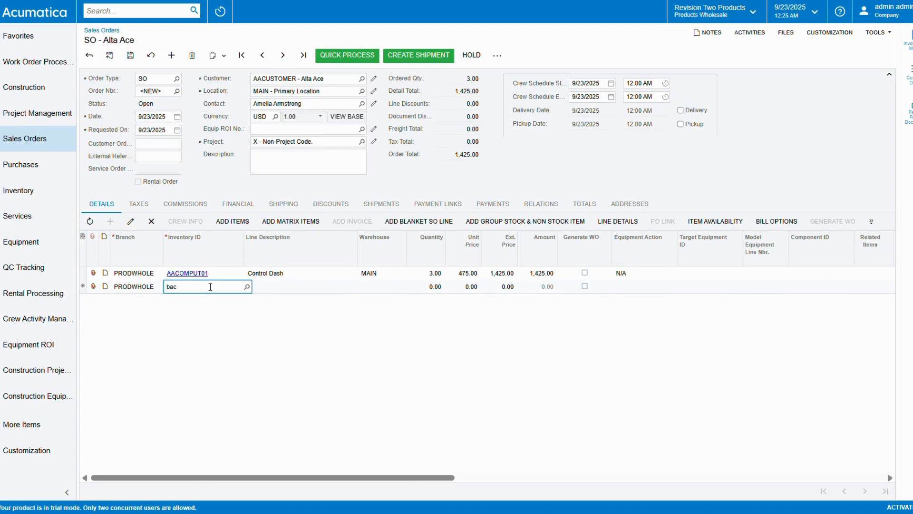
{"action": "type", "text": "ac"}
{"action": "left_click", "coordinate": [200, 298]}
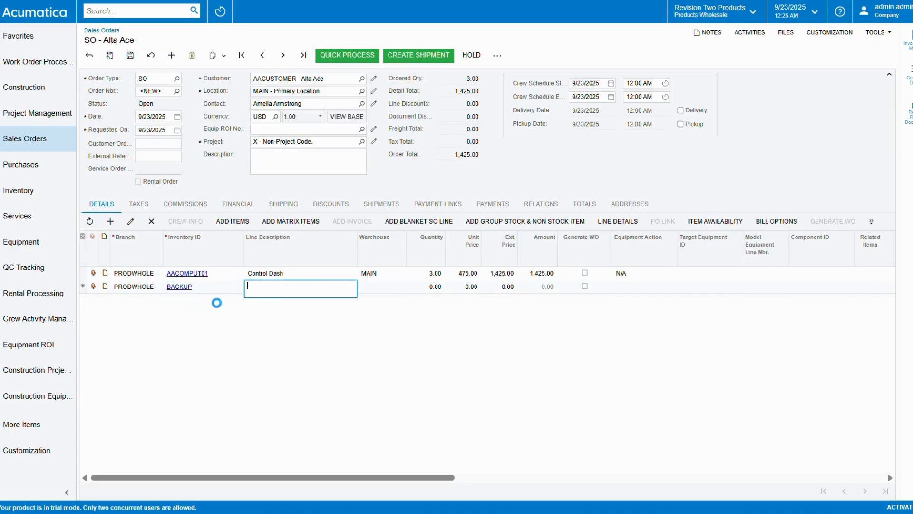
{"action": "left_click", "coordinate": [426, 288]}
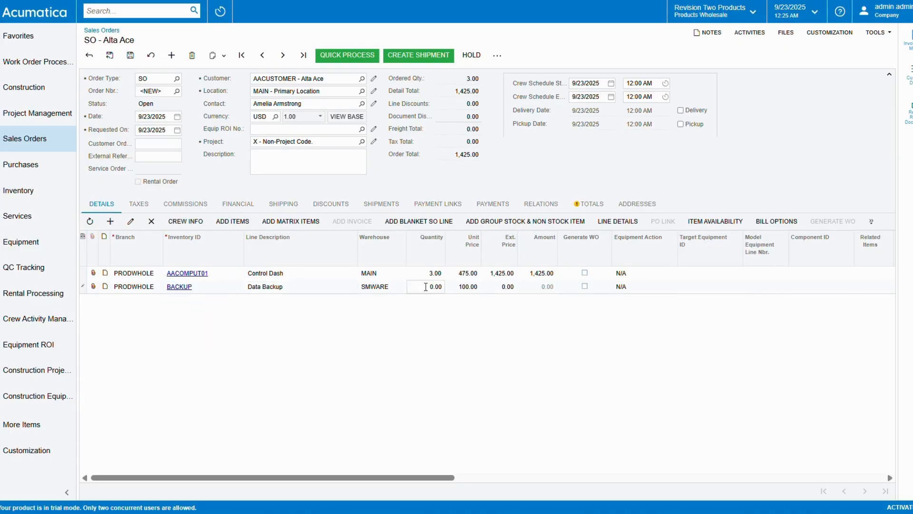
{"action": "type", "text": "1"}
{"action": "key", "text": "Tab"}
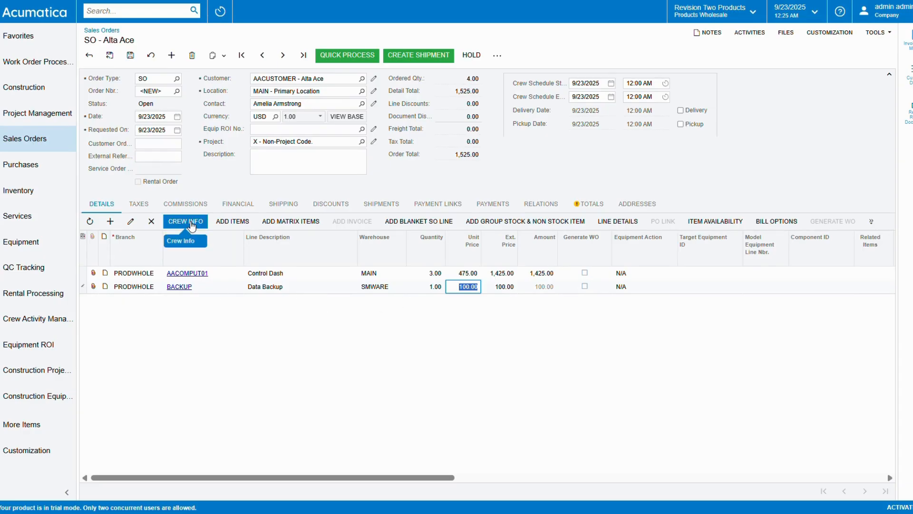
Step: Compare crew info availability for the BACKUP and AACOMPUT01 lines and examine the remaining order line columns
{"action": "left_click", "coordinate": [236, 287]}
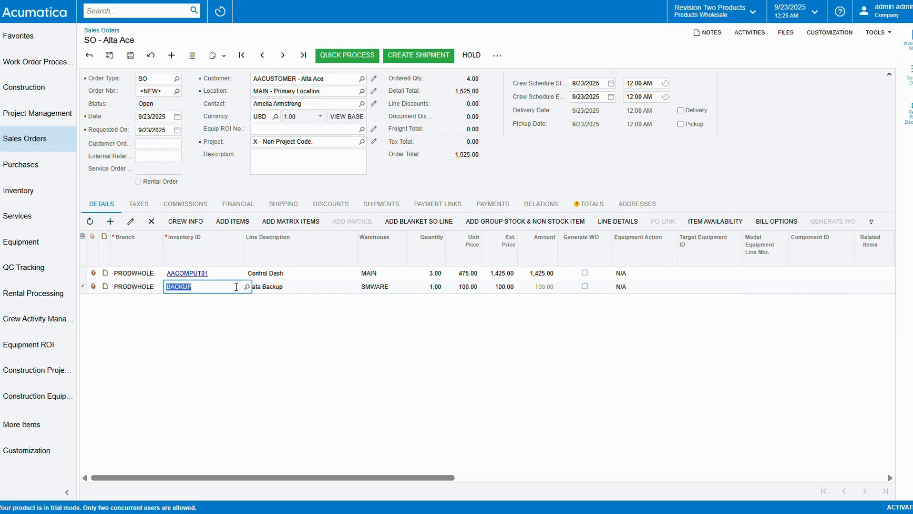
{"action": "left_click", "coordinate": [232, 272]}
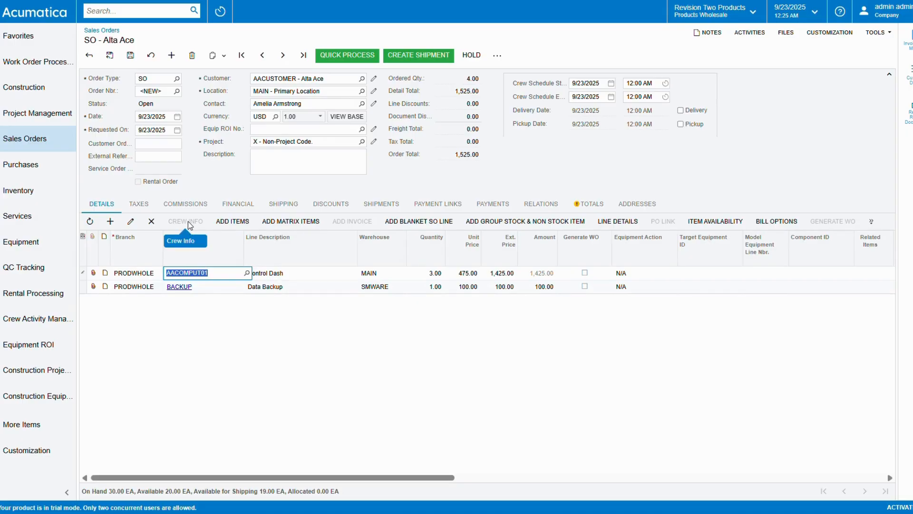
{"action": "left_click_drag", "start_coordinate": [267, 477], "coordinate": [587, 469]}
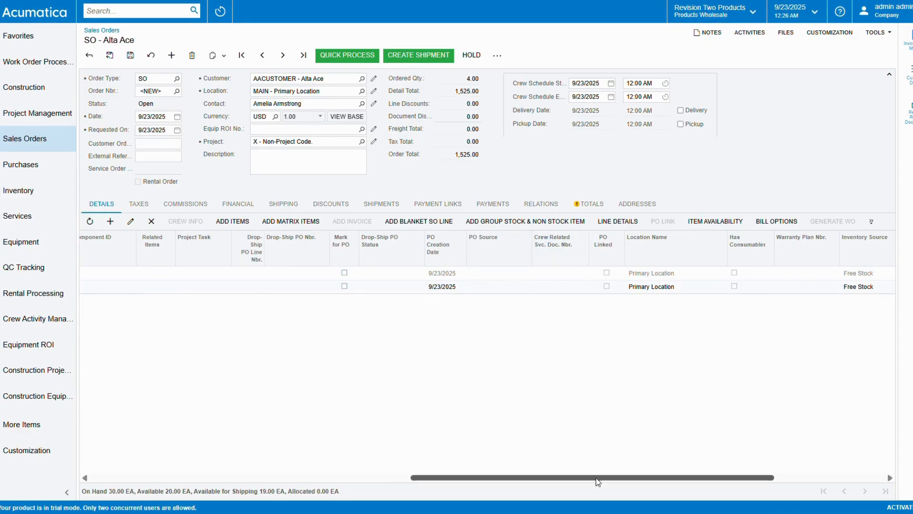
{"action": "left_click_drag", "start_coordinate": [608, 480], "coordinate": [253, 461]}
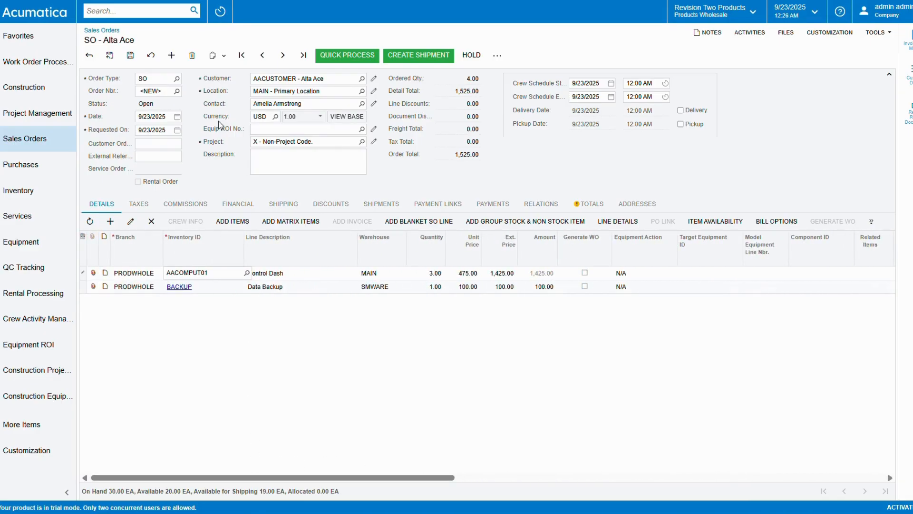
Step: Save the sales order and open the crew information for the BACKUP line
{"action": "left_click", "coordinate": [129, 54]}
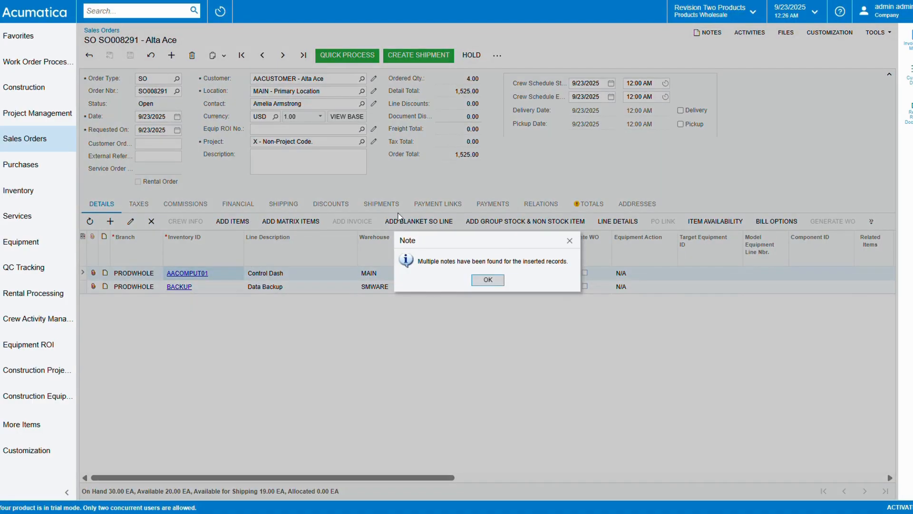
{"action": "left_click", "coordinate": [491, 281]}
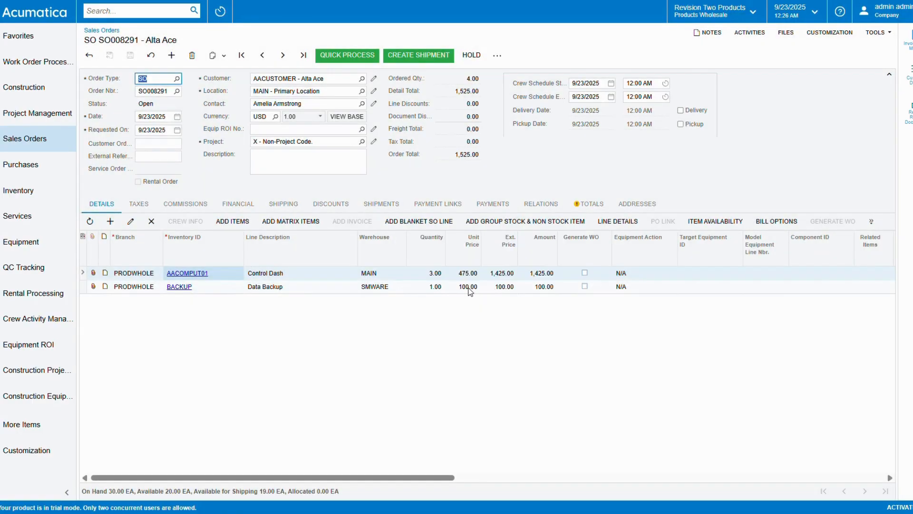
{"action": "left_click", "coordinate": [211, 287]}
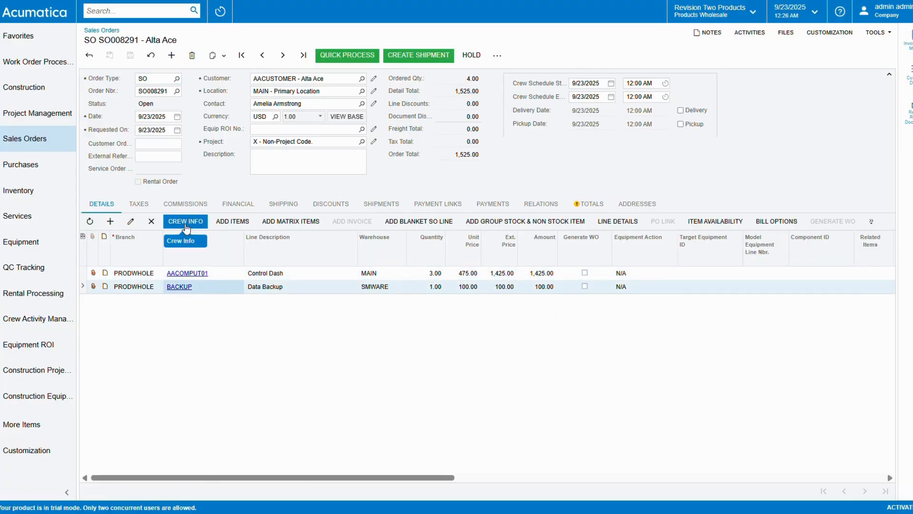
{"action": "left_click", "coordinate": [184, 224]}
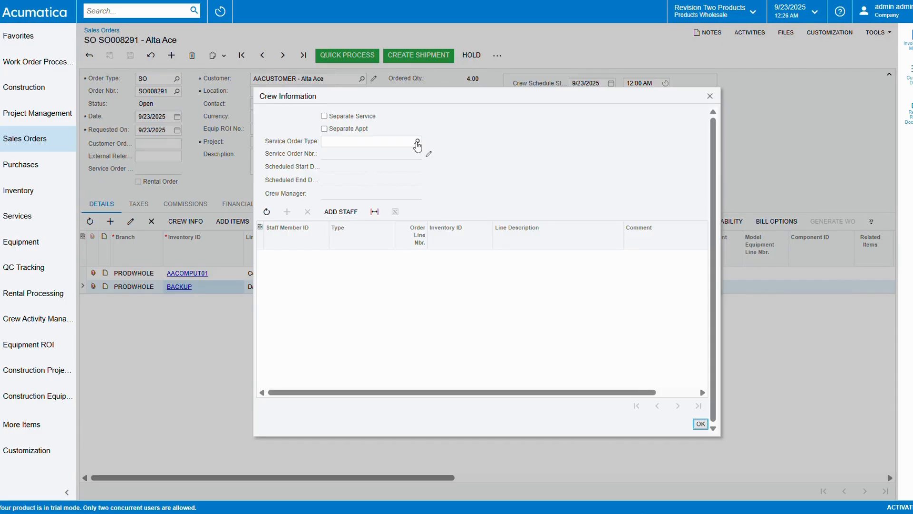
Step: Set the crew's service order type to MRO, enable Separate Appt, and set the scheduled end date to 9/24/2025
{"action": "left_click", "coordinate": [416, 141]}
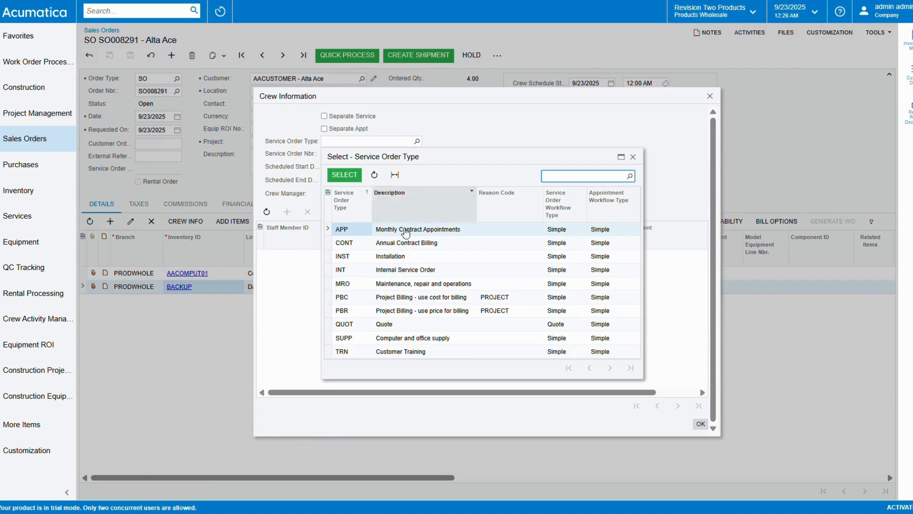
{"action": "double_click", "coordinate": [400, 284]}
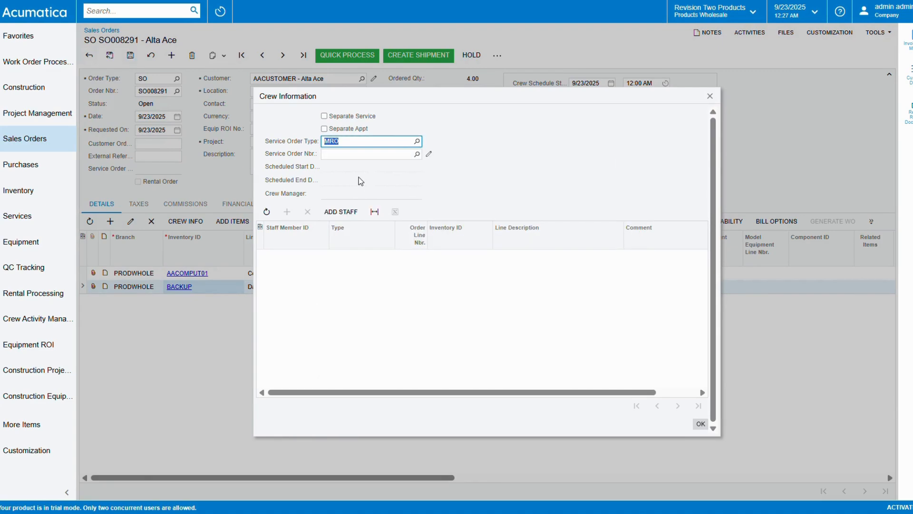
{"action": "left_click", "coordinate": [324, 129]}
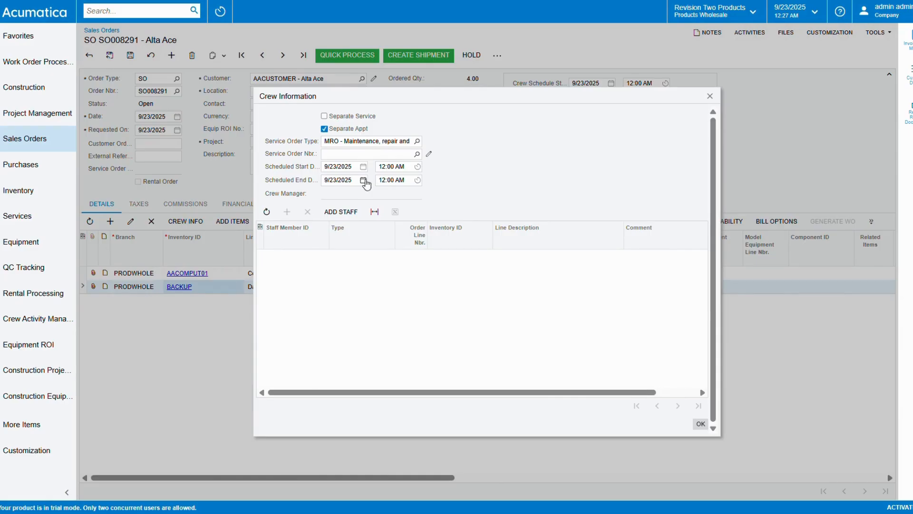
{"action": "left_click", "coordinate": [364, 182]}
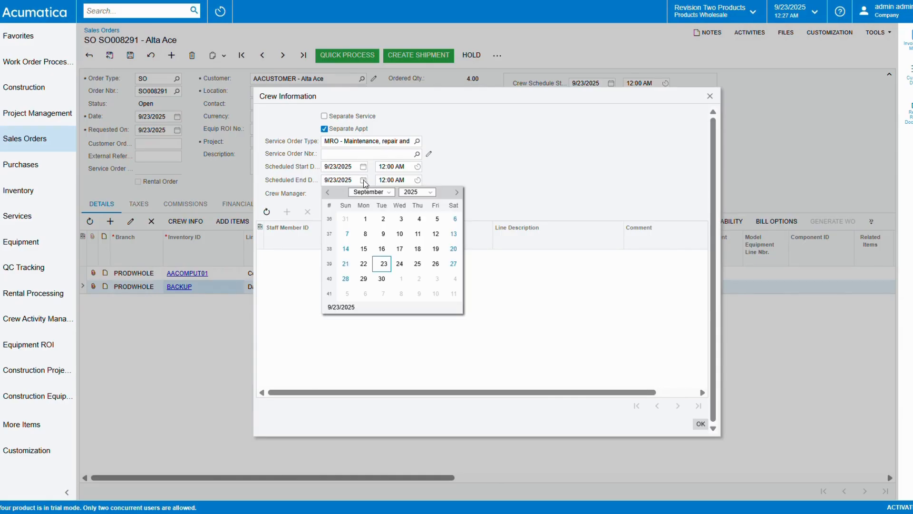
{"action": "left_click", "coordinate": [400, 264]}
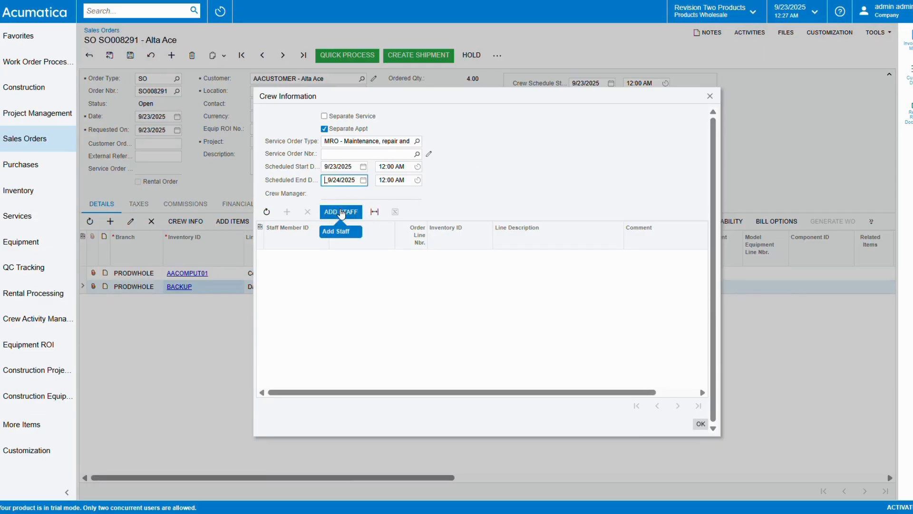
Step: Add the second listed employee as staff for the BACKUP line, accept the crew information, and save the sales order
{"action": "left_click", "coordinate": [341, 213]}
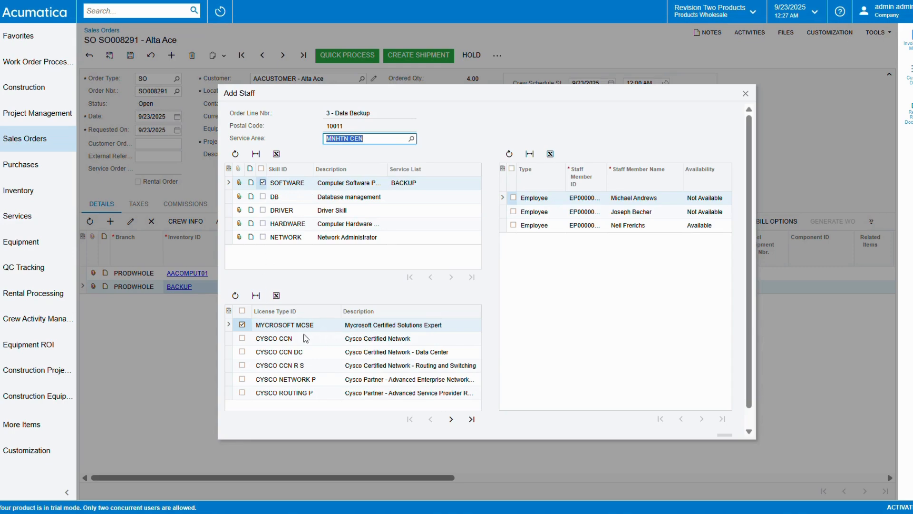
{"action": "left_click", "coordinate": [518, 212]}
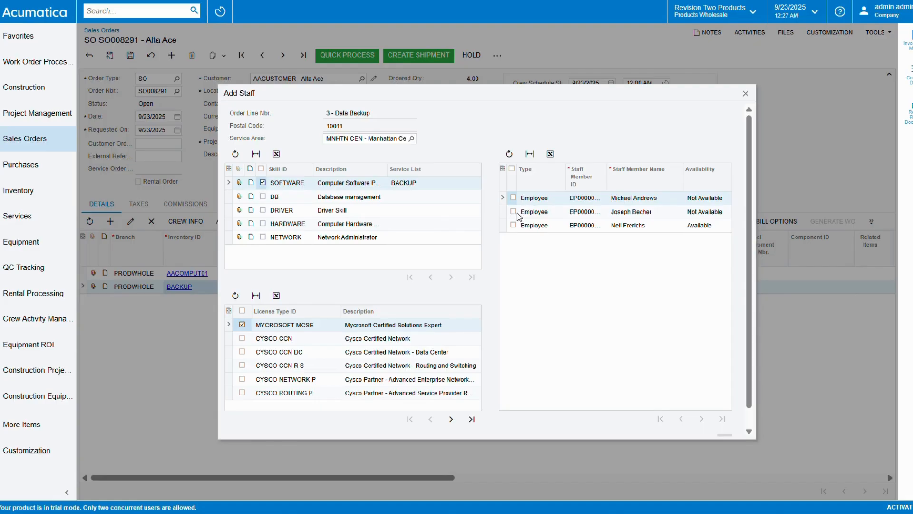
{"action": "left_click", "coordinate": [514, 211]}
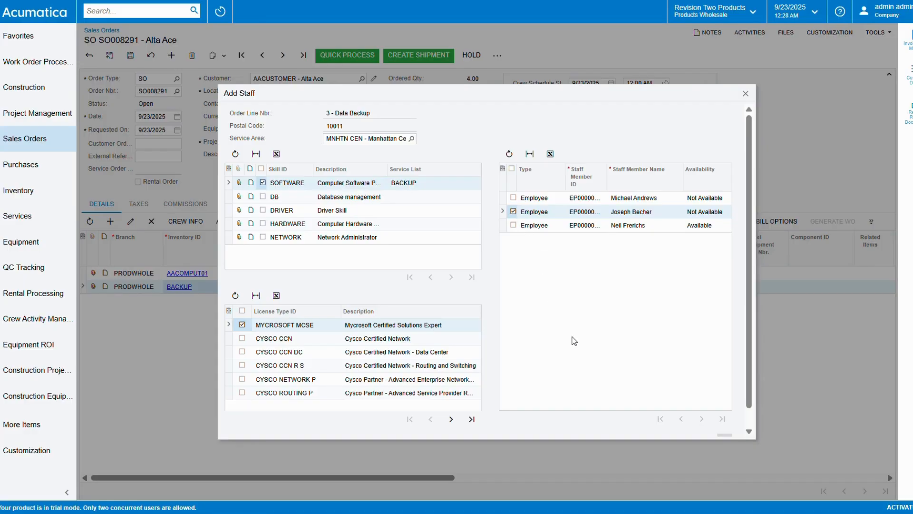
{"action": "scroll", "coordinate": [575, 341], "scroll_direction": "down", "scroll_amount": 1}
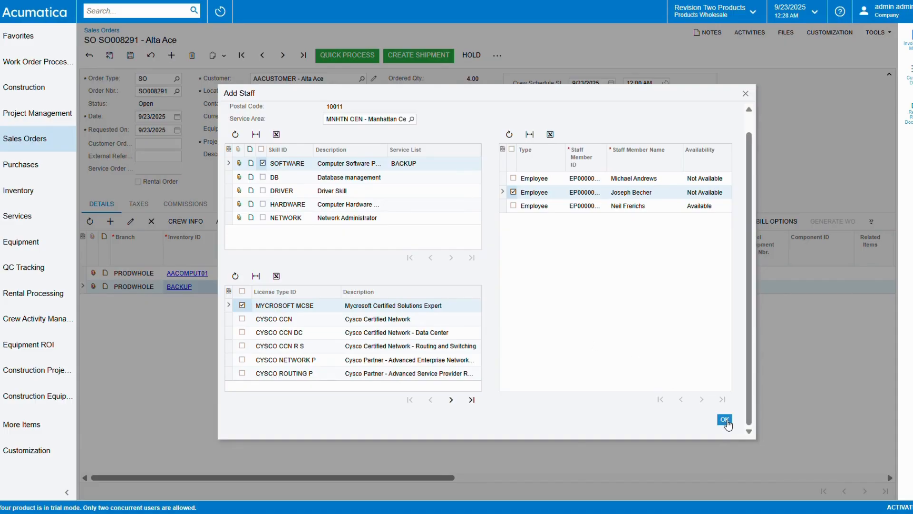
{"action": "left_click", "coordinate": [725, 421]}
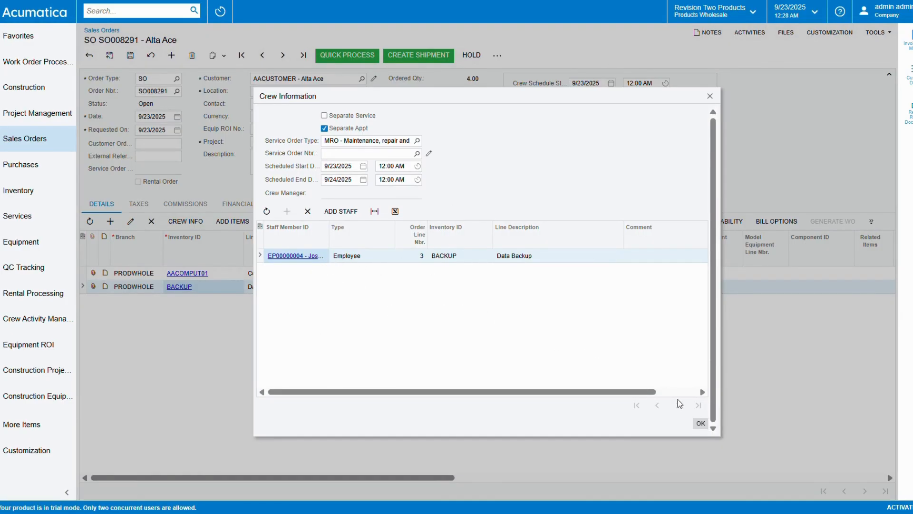
{"action": "left_click", "coordinate": [701, 423]}
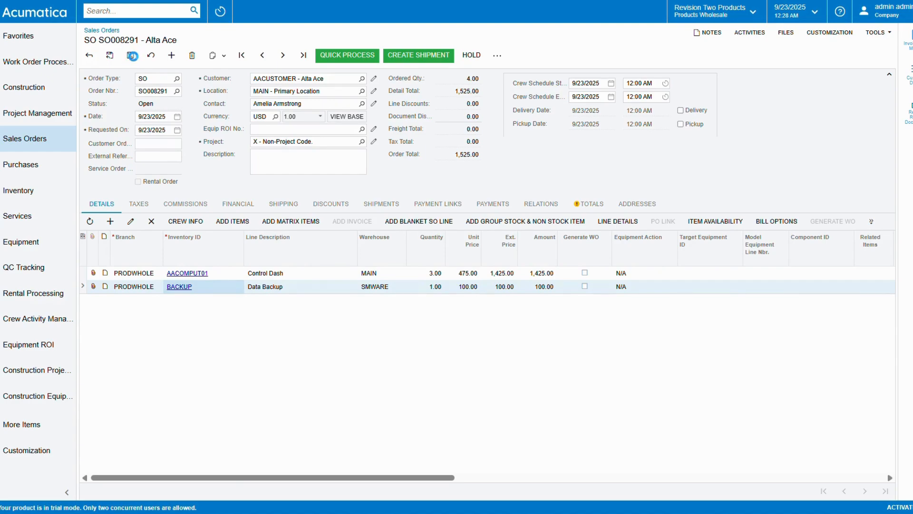
{"action": "left_click", "coordinate": [132, 55]}
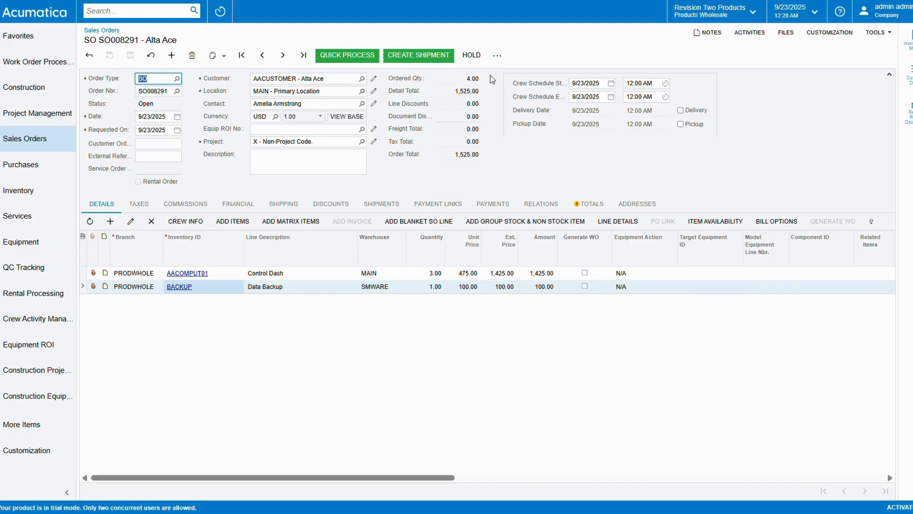
Step: Start creating the service and appointment, set the Crew Schedule End Dt to 9/24/2025, and apply the schedule to the lines
{"action": "left_click", "coordinate": [497, 55]}
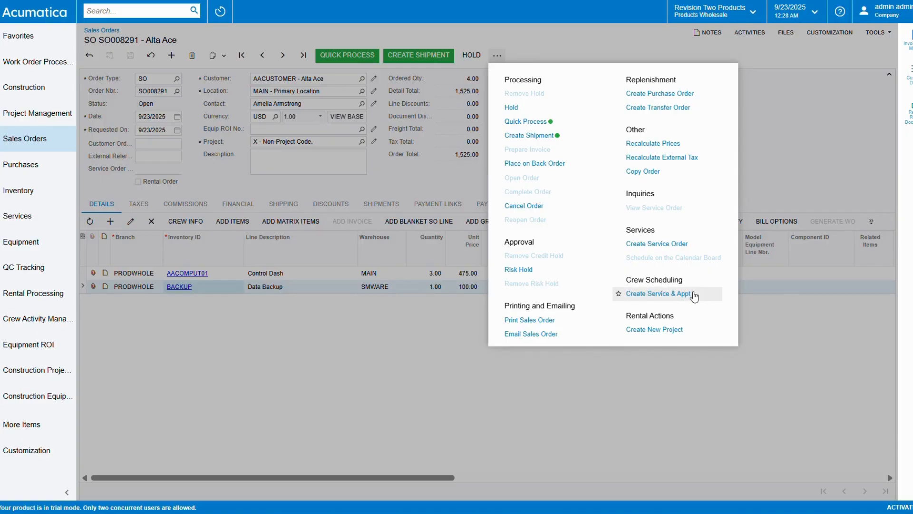
{"action": "left_click", "coordinate": [656, 295]}
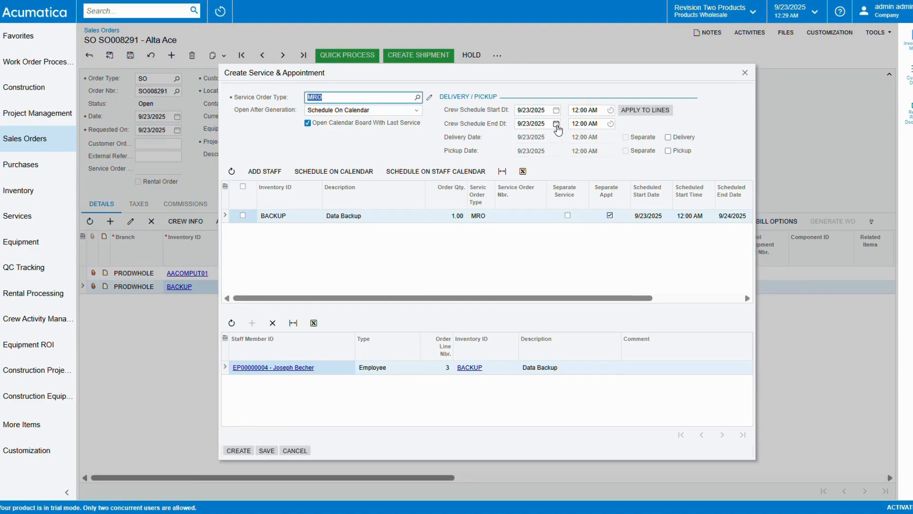
{"action": "left_click", "coordinate": [556, 124]}
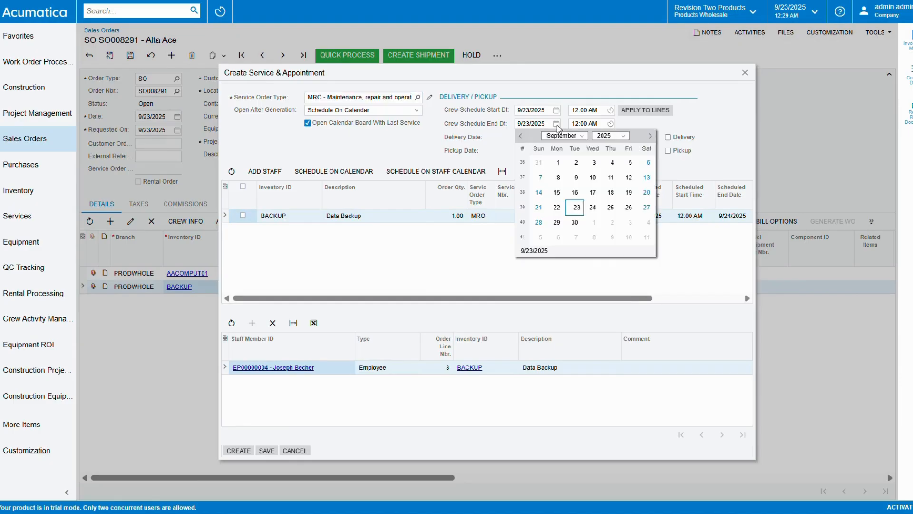
{"action": "left_click", "coordinate": [593, 207]}
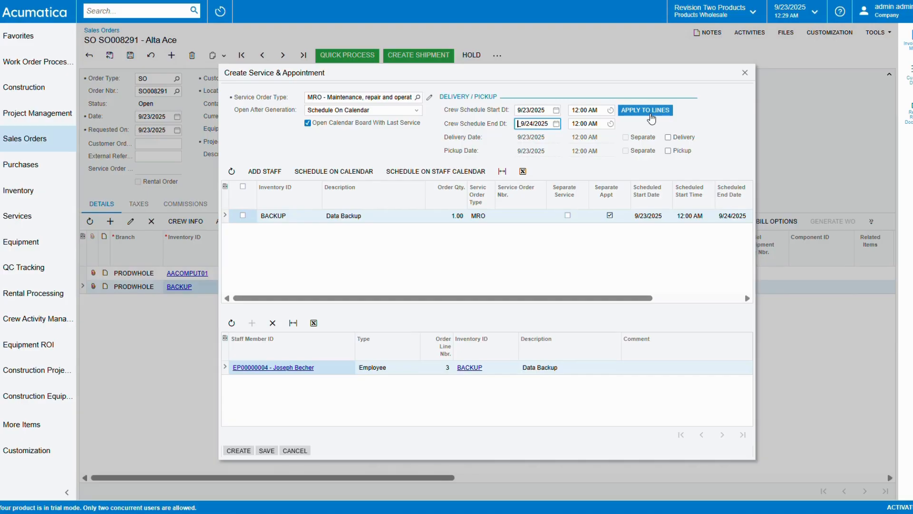
{"action": "left_click", "coordinate": [646, 110]}
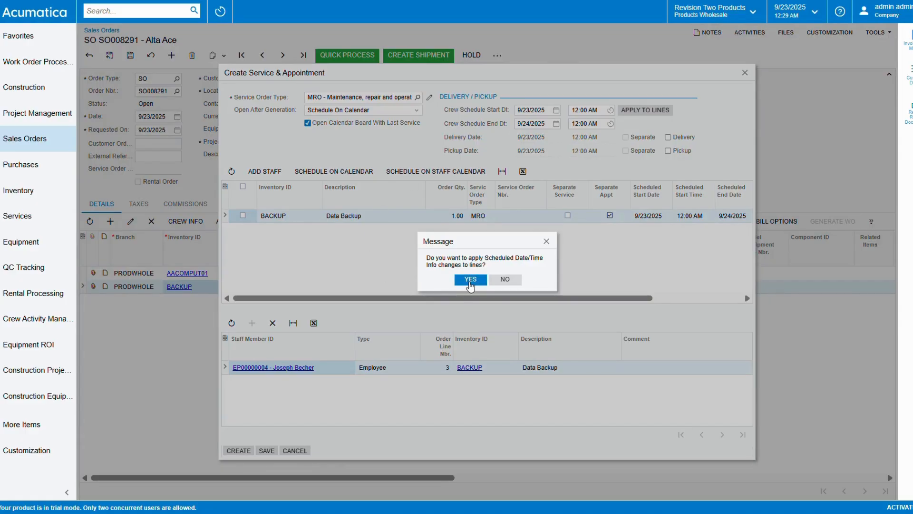
{"action": "left_click", "coordinate": [470, 279]}
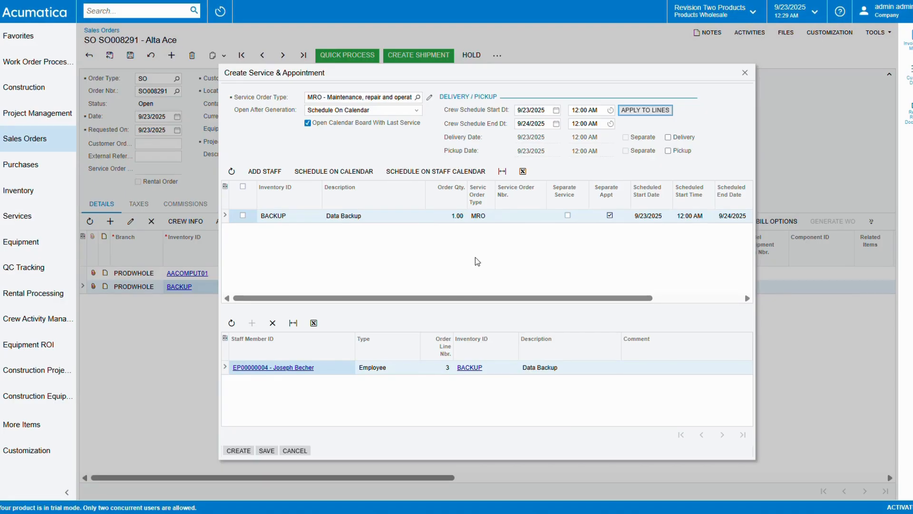
Step: Examine the calendar board and staff calendar board scheduling options for the BACKUP service line
{"action": "left_click", "coordinate": [243, 215]}
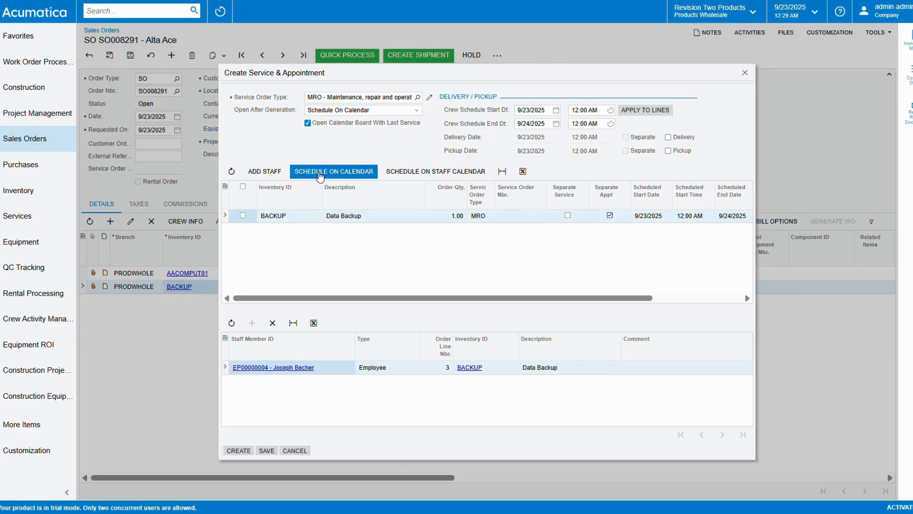
{"action": "left_click", "coordinate": [331, 171]}
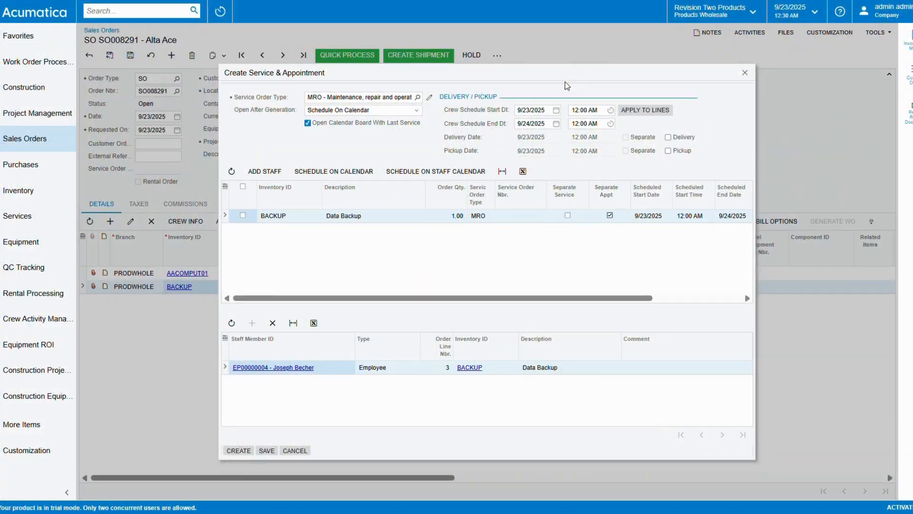
{"action": "left_click", "coordinate": [429, 175]}
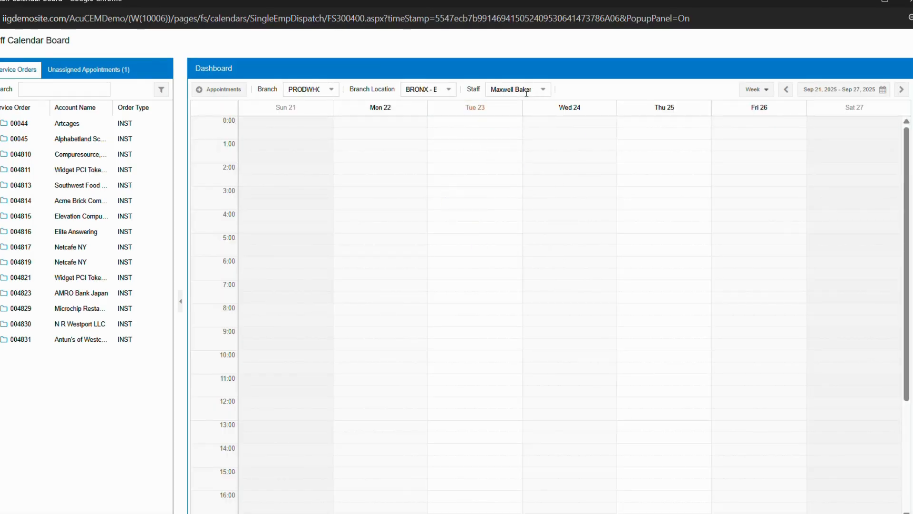
{"action": "left_click", "coordinate": [543, 89]}
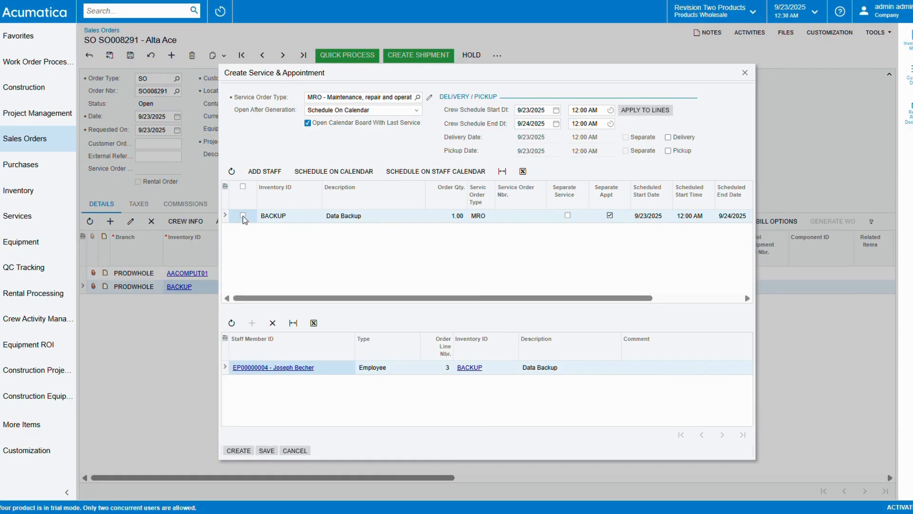
Step: Select the BACKUP line, save the scheduling details, generate its service order and appointment, and close the calendar board
{"action": "left_click", "coordinate": [243, 216]}
{"action": "left_click", "coordinate": [263, 451]}
{"action": "left_click", "coordinate": [234, 451]}
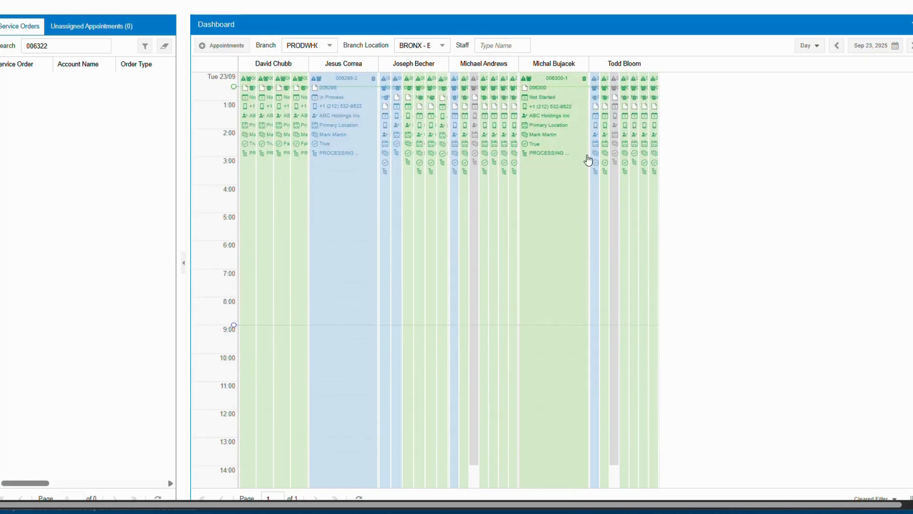
{"action": "left_click", "coordinate": [902, 2]}
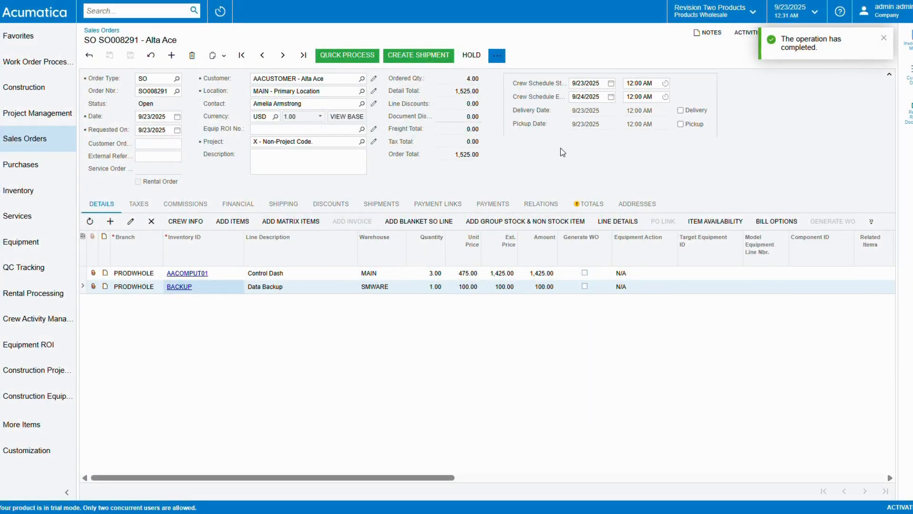
Step: Open the Appointments and Service Orders lists from Services in separate browser tabs
{"action": "left_click", "coordinate": [31, 217]}
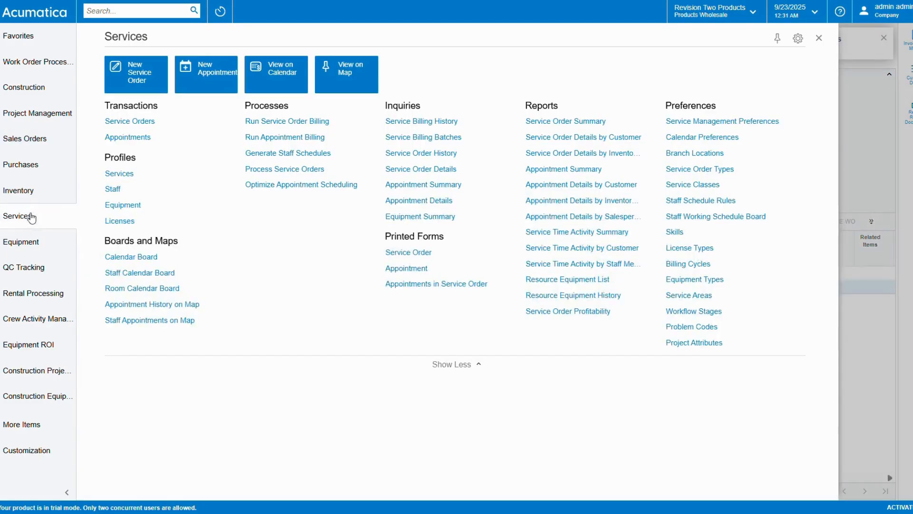
{"action": "right_click", "coordinate": [155, 142]}
{"action": "left_click", "coordinate": [152, 157]}
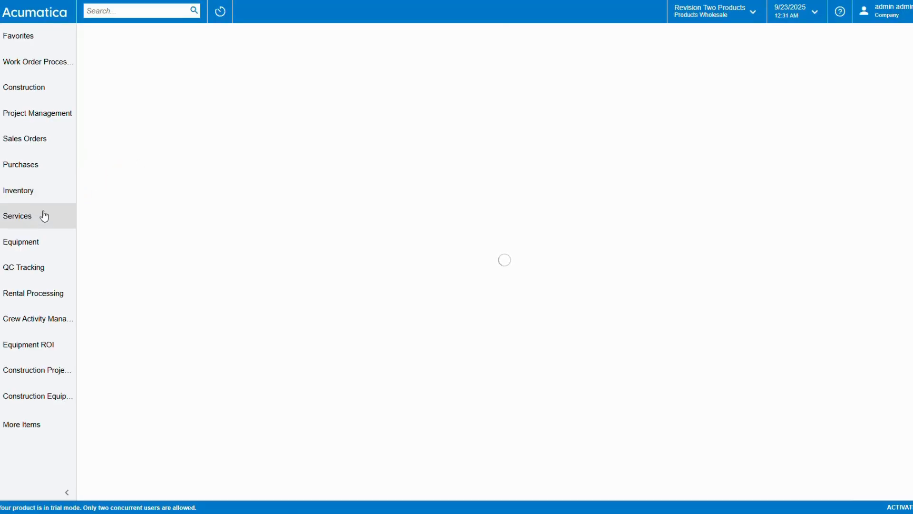
{"action": "left_click", "coordinate": [44, 216]}
{"action": "right_click", "coordinate": [146, 129]}
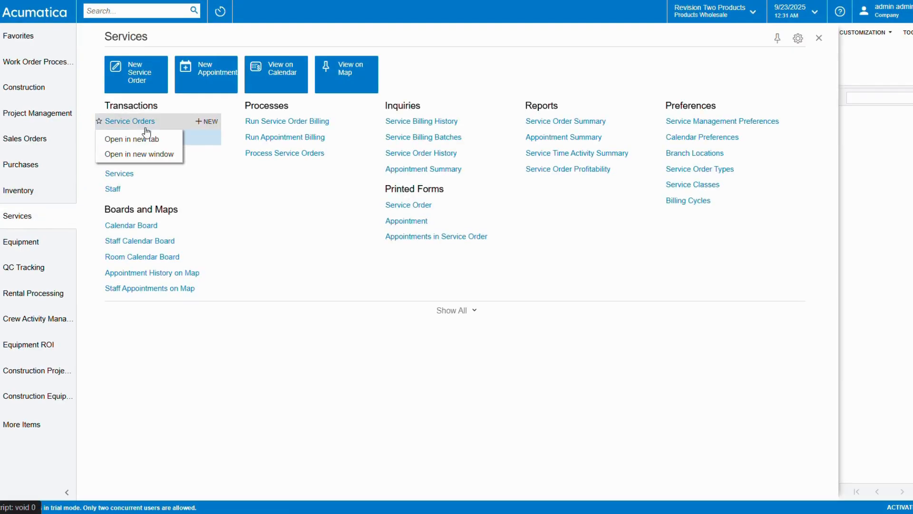
{"action": "left_click", "coordinate": [144, 138]}
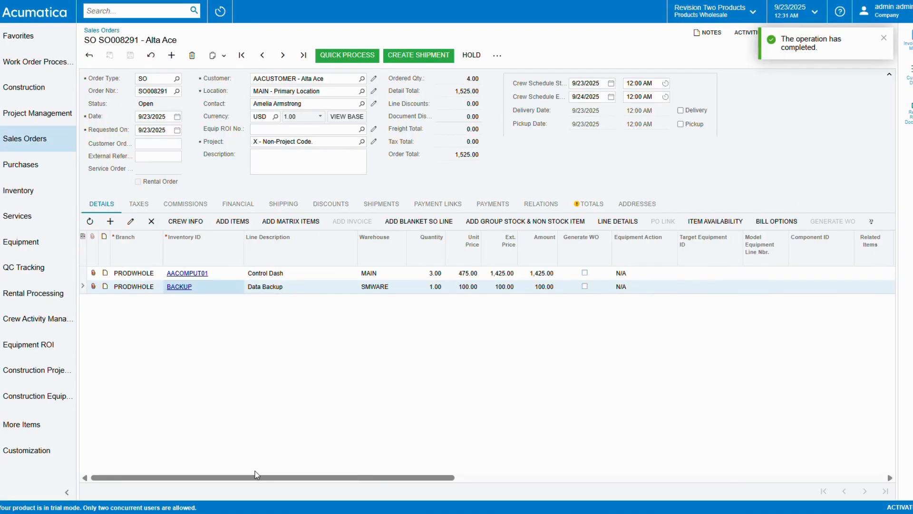
Step: Look across the sales order line columns and open the Alta Ace appointment dated 9/23/2025 from the Appointments list
{"action": "left_click_drag", "start_coordinate": [255, 476], "coordinate": [570, 465]}
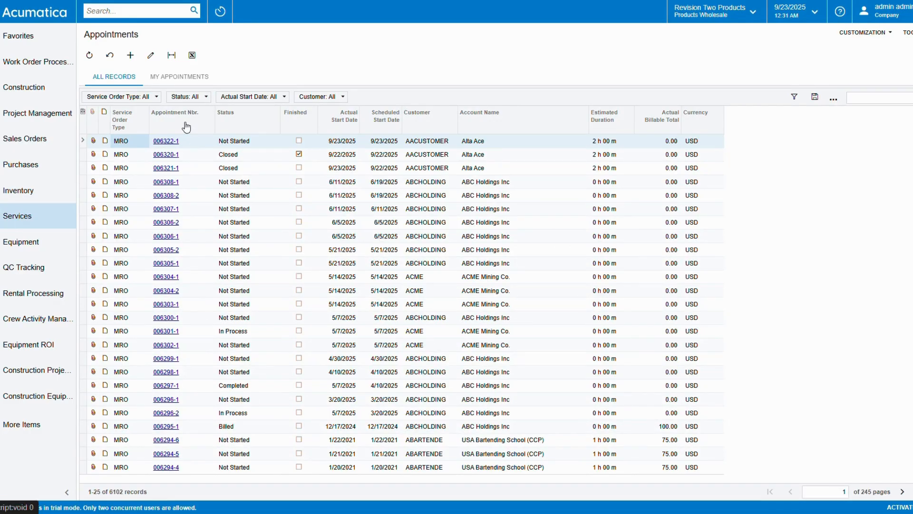
{"action": "key", "text": "ctrl+Tab"}
{"action": "left_click", "coordinate": [164, 142]}
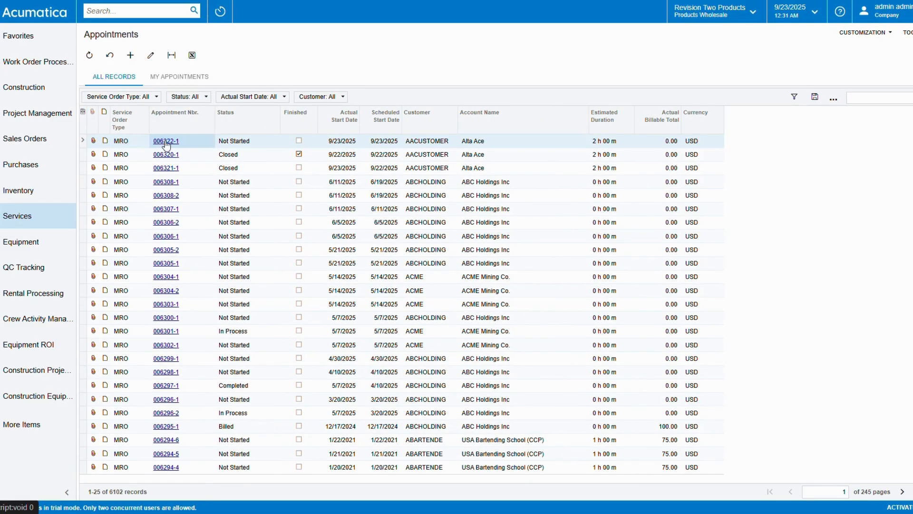
{"action": "left_click", "coordinate": [166, 142]}
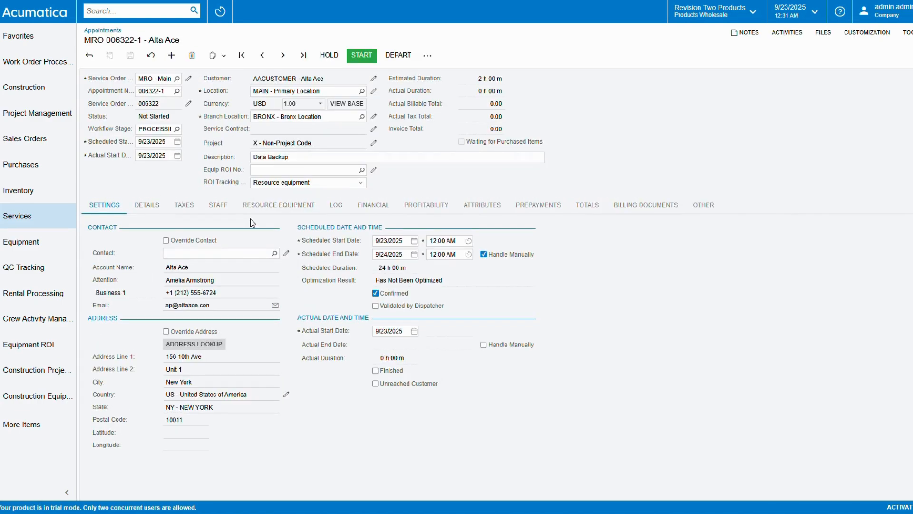
Step: Check the staff assigned to the appointment, and start and complete the appointment
{"action": "left_click", "coordinate": [219, 206]}
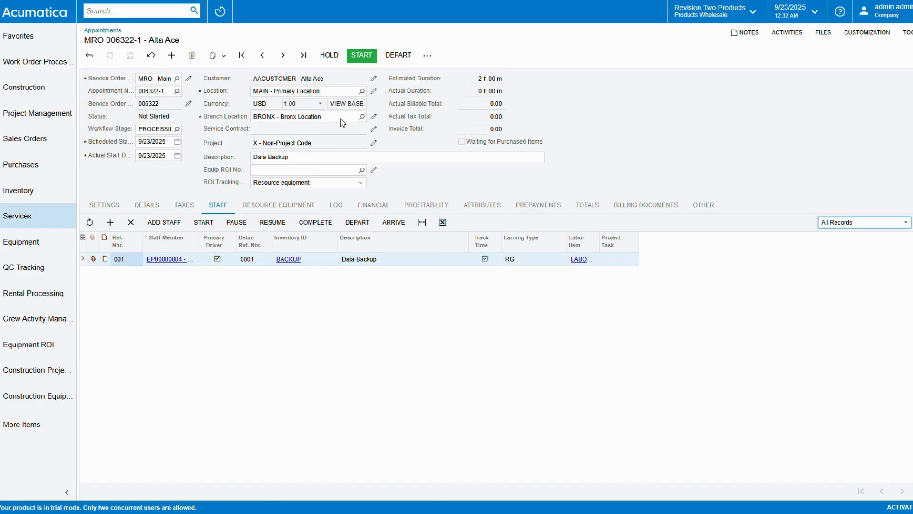
{"action": "left_click", "coordinate": [360, 55]}
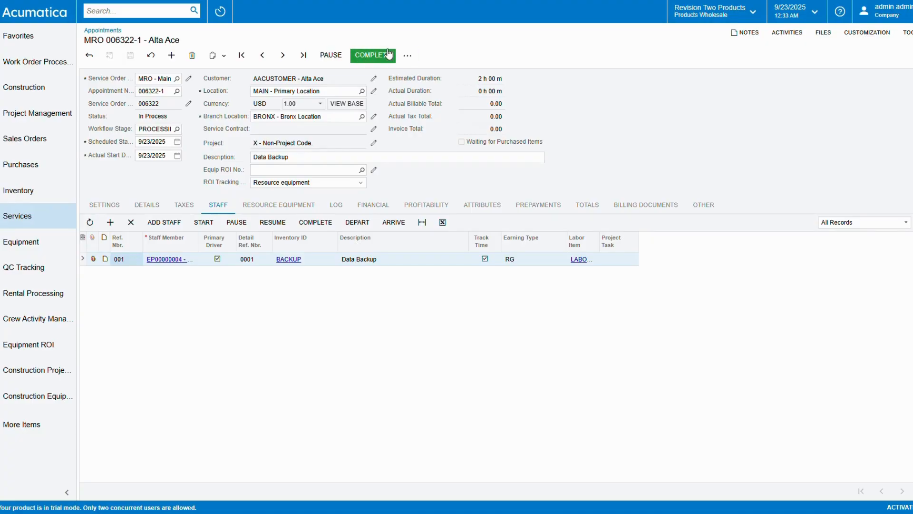
{"action": "left_click", "coordinate": [376, 55]}
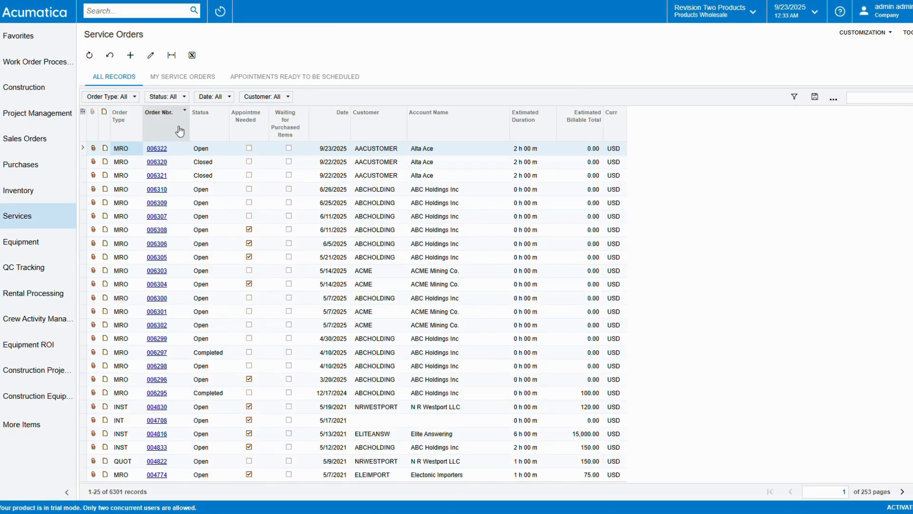
Step: Open the Alta Ace service order dated 9/23/2025 and check its status and default staff
{"action": "left_click", "coordinate": [154, 149]}
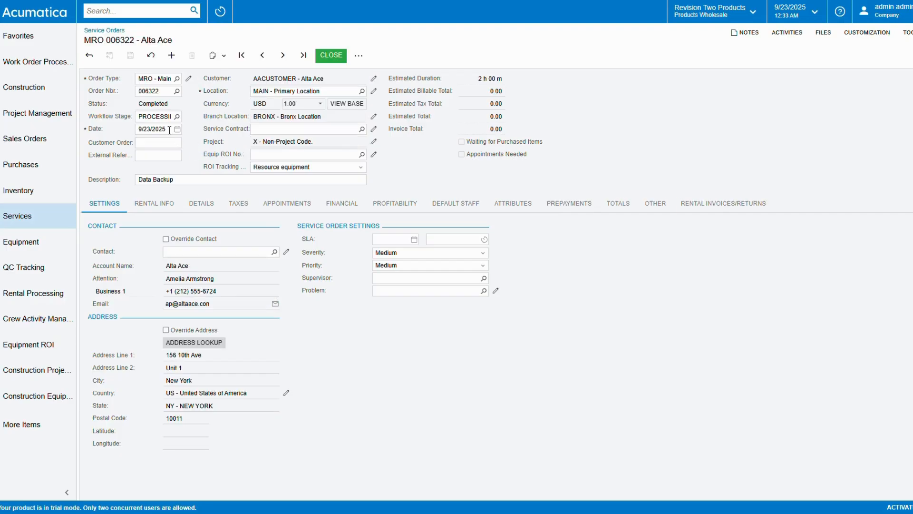
{"action": "double_click", "coordinate": [143, 106]}
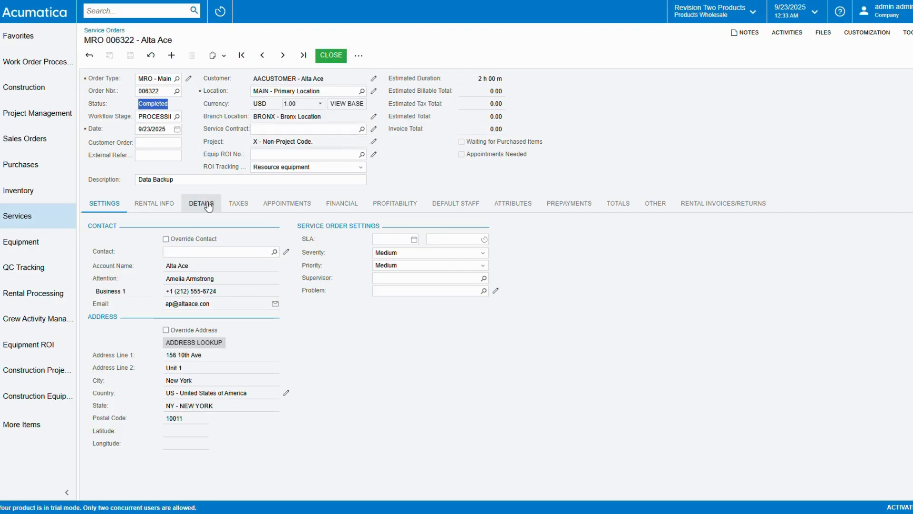
{"action": "left_click", "coordinate": [455, 202]}
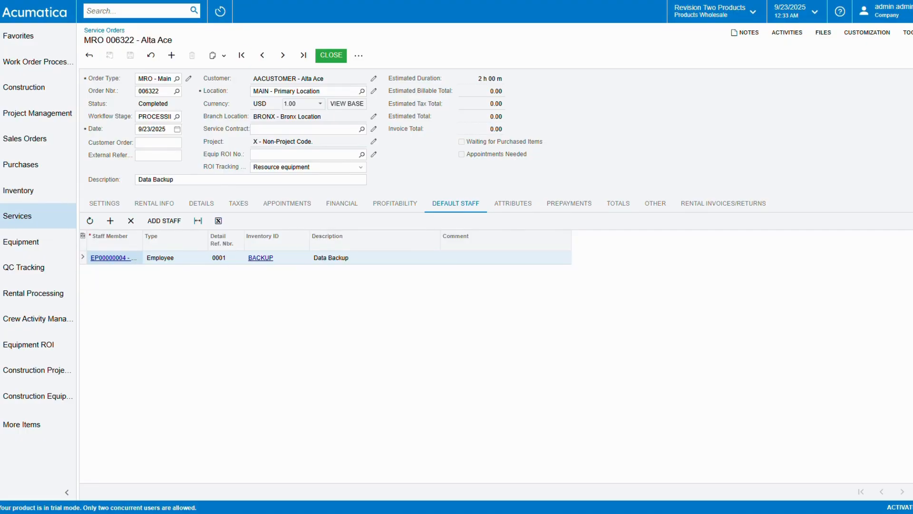
Step: Return to the completed appointment and close it, and close the linked service order
{"action": "left_click", "coordinate": [238, 0]}
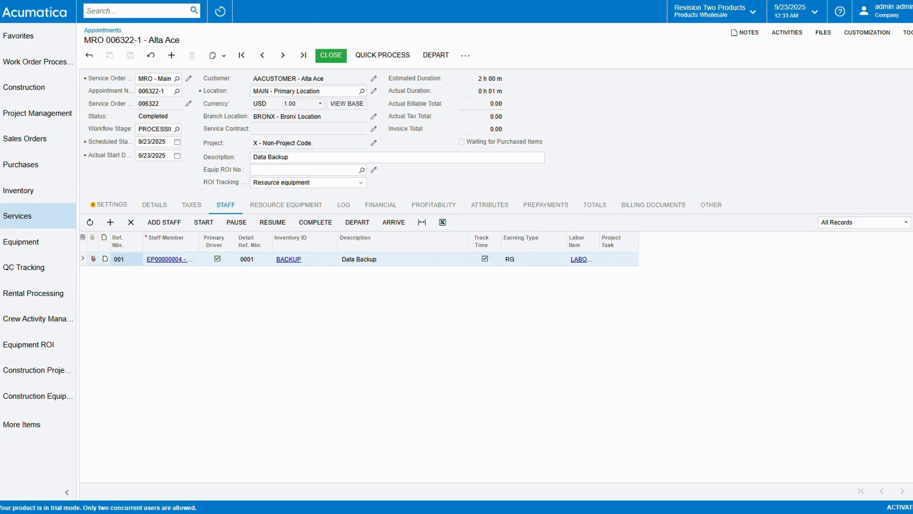
{"action": "left_click", "coordinate": [333, 58]}
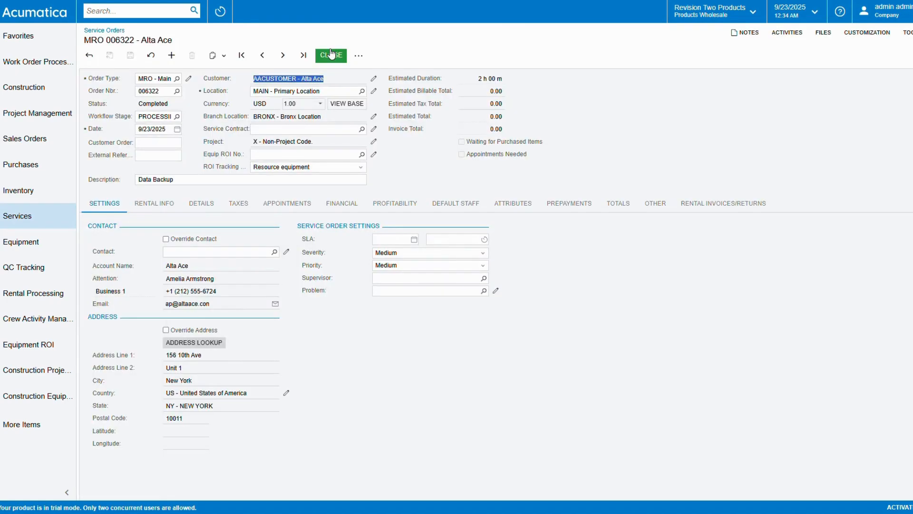
{"action": "left_click", "coordinate": [331, 48]}
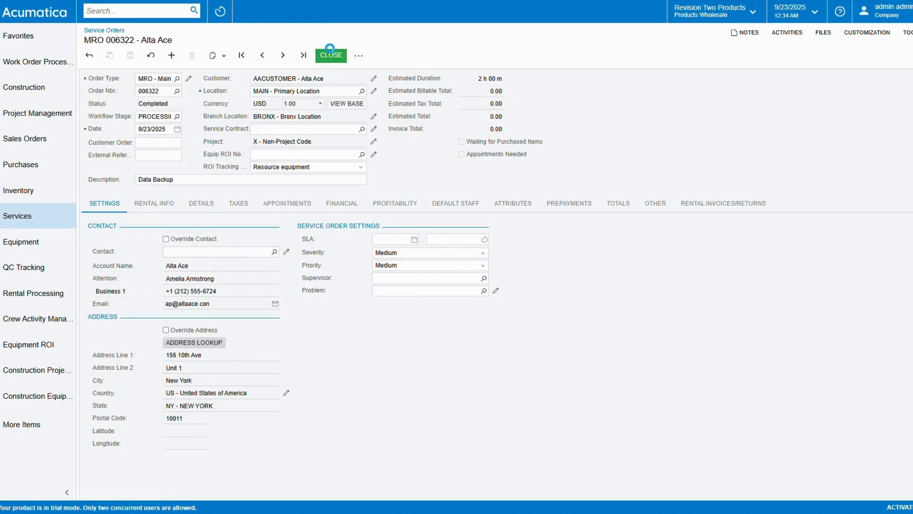